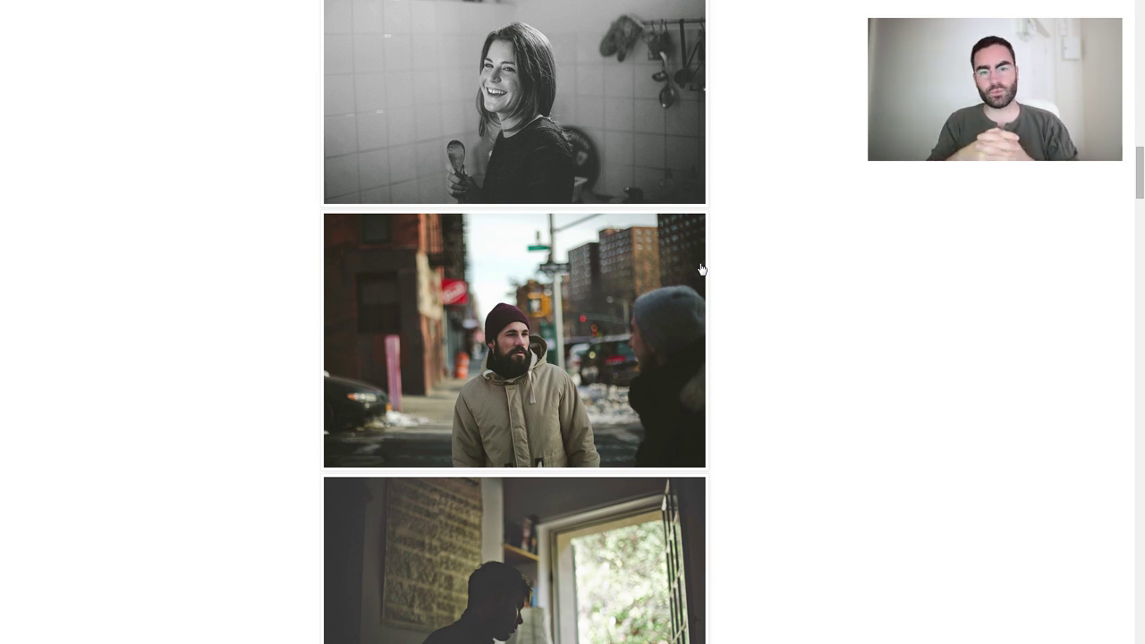
# Look through the portrait series, switch to Photoshop and compare IMG_0001.jpg with IMG_0002.jpg
pyautogui.scroll(-1, 766, 225)
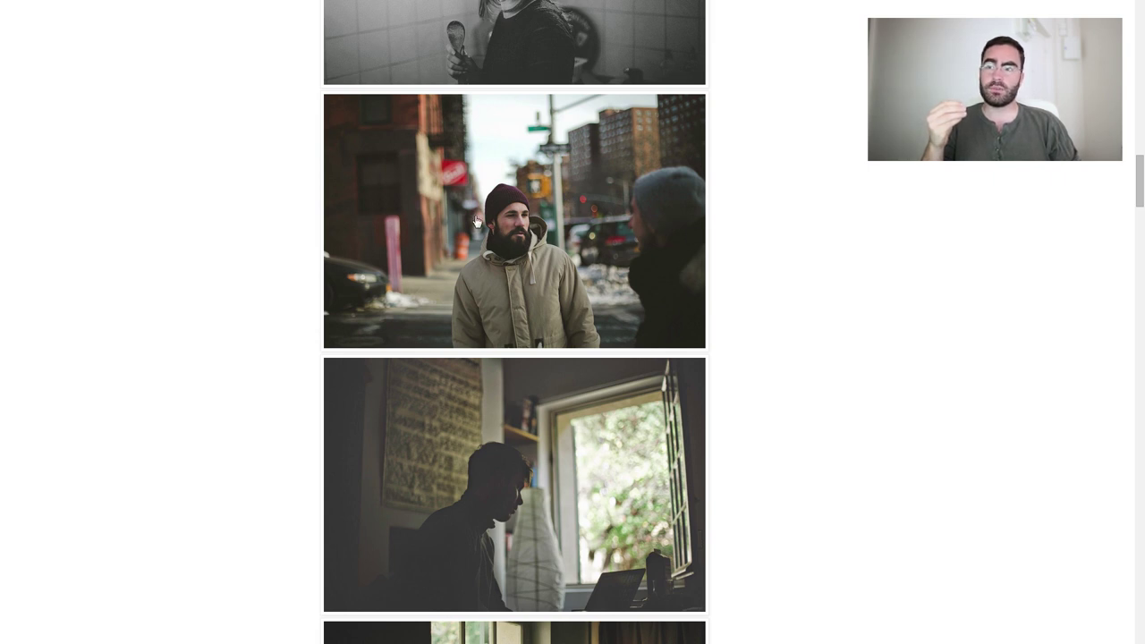
pyautogui.scroll(-7, 802, 277)
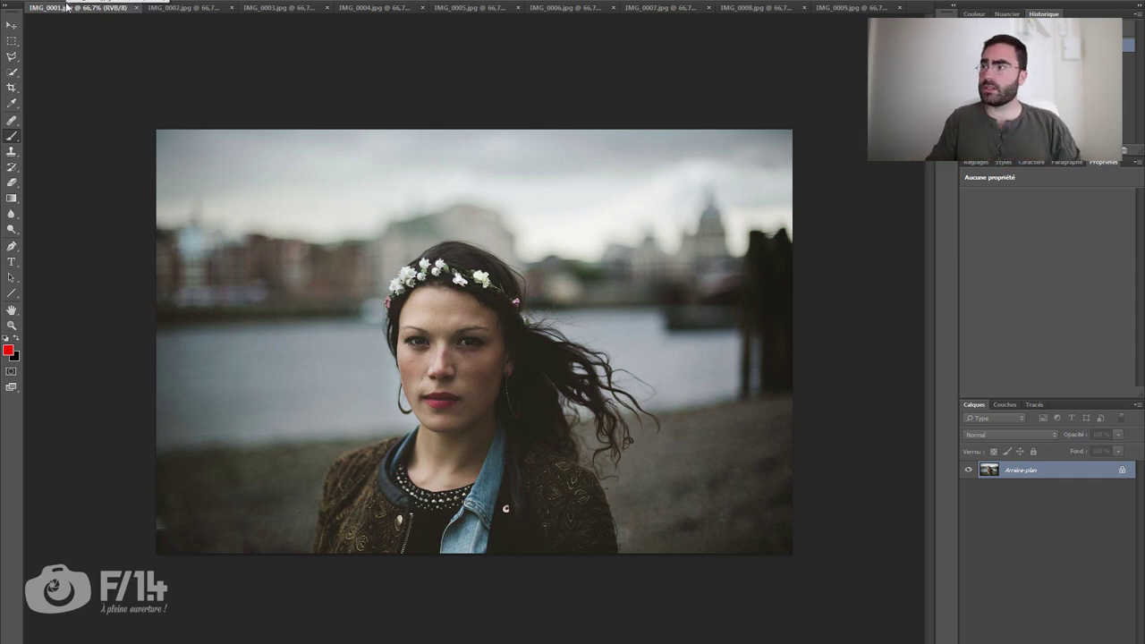
pyautogui.click(131, 7)
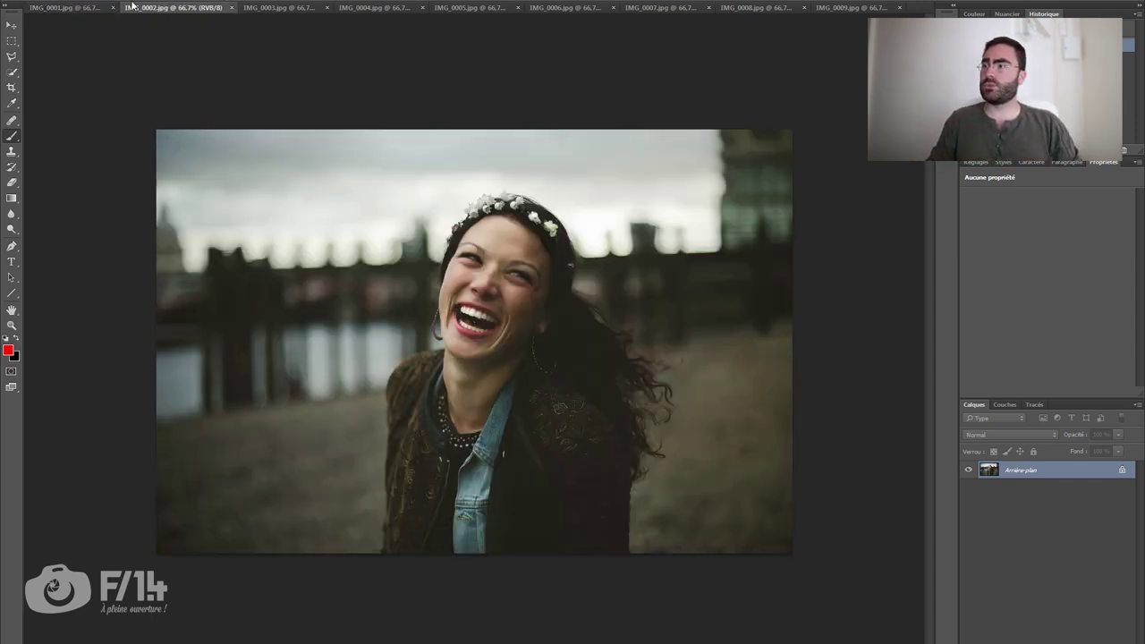
pyautogui.click(62, 9)
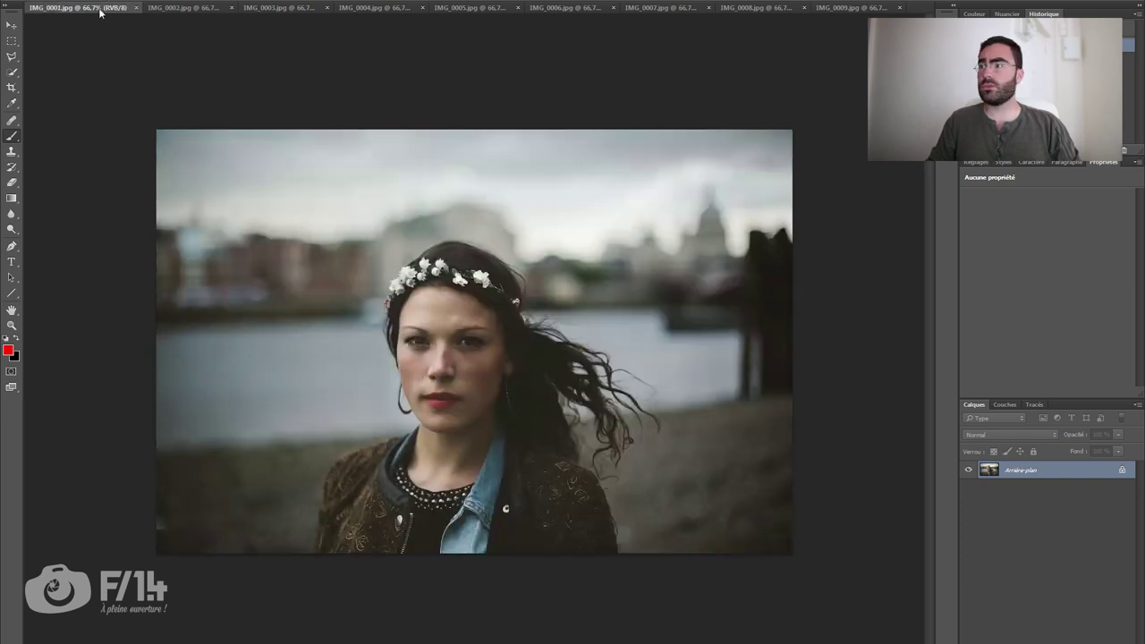
pyautogui.click(157, 9)
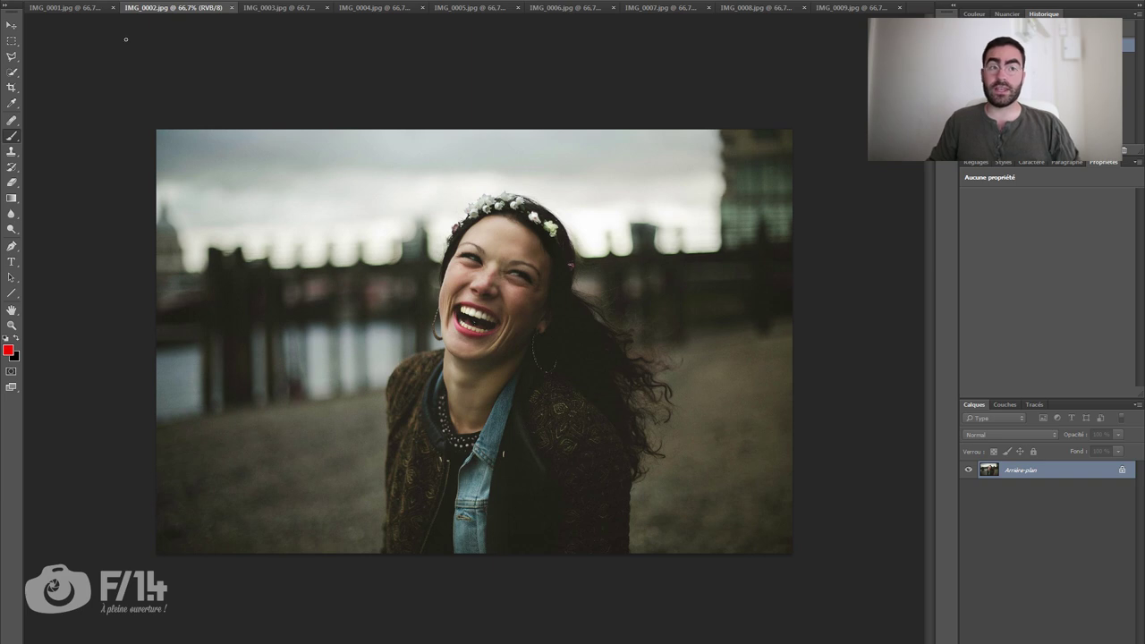
pyautogui.click(62, 11)
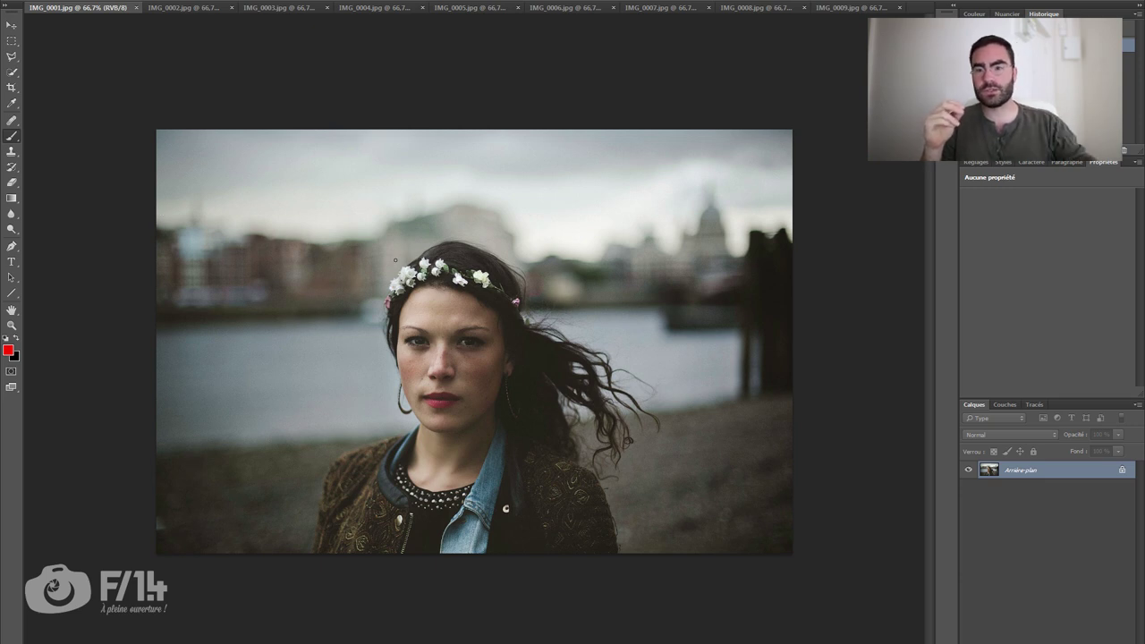
# Circle the flower crown in red on IMG_0001.jpg and compare the portrait with IMG_0002.jpg
pyautogui.moveTo(463, 239)
pyautogui.mouseDown()
pyautogui.moveTo(354, 273)
pyautogui.moveTo(381, 242)
pyautogui.mouseUp()
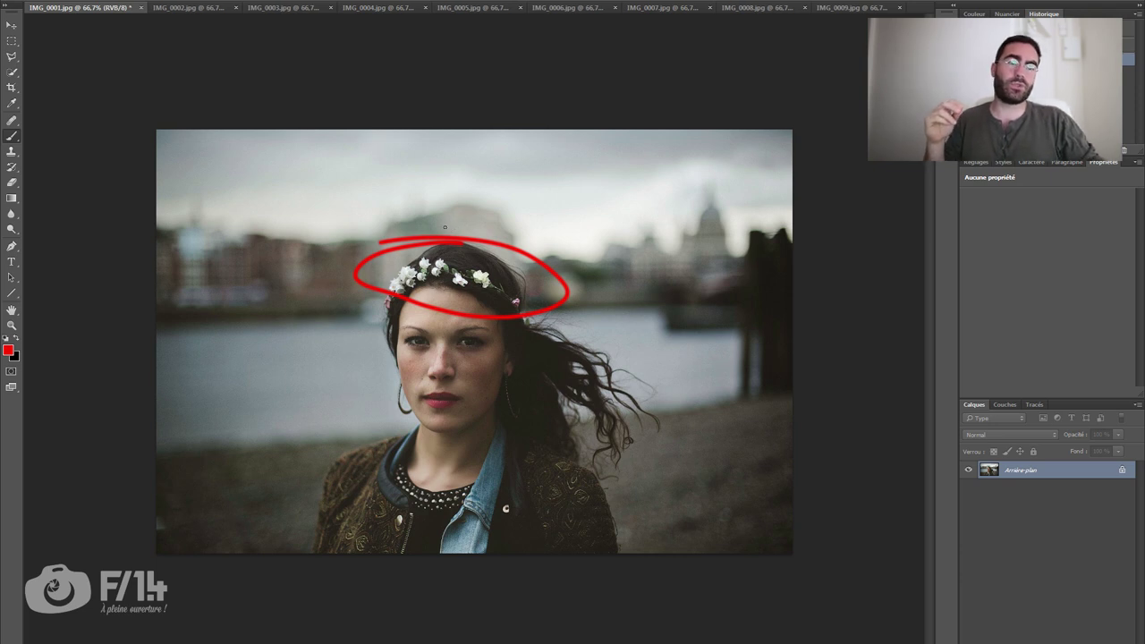
pyautogui.click(176, 8)
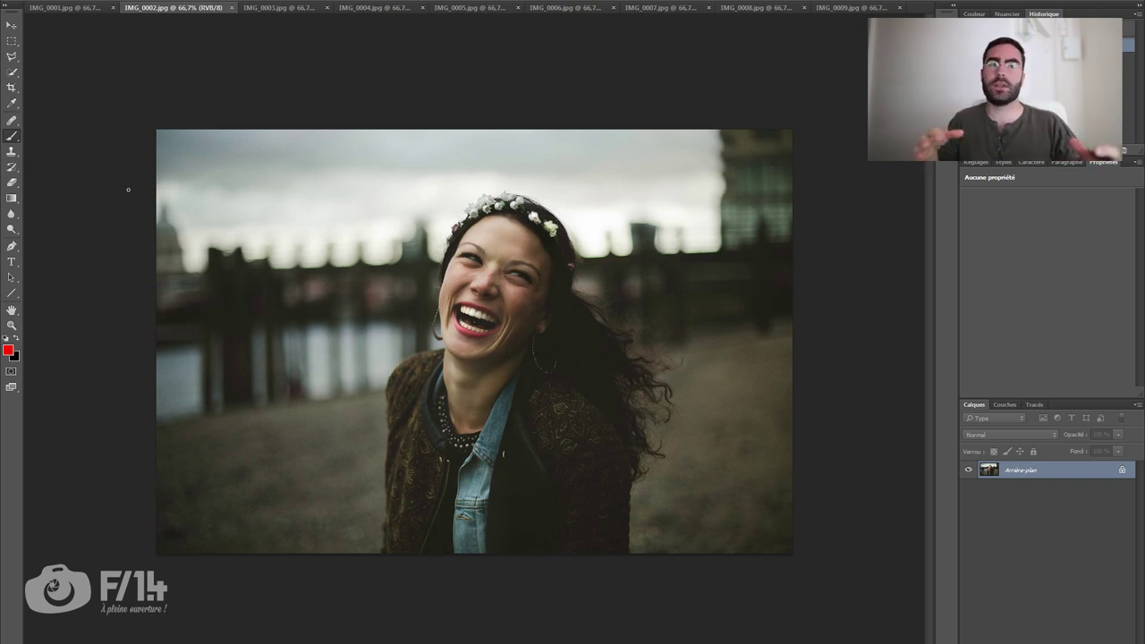
pyautogui.click(66, 8)
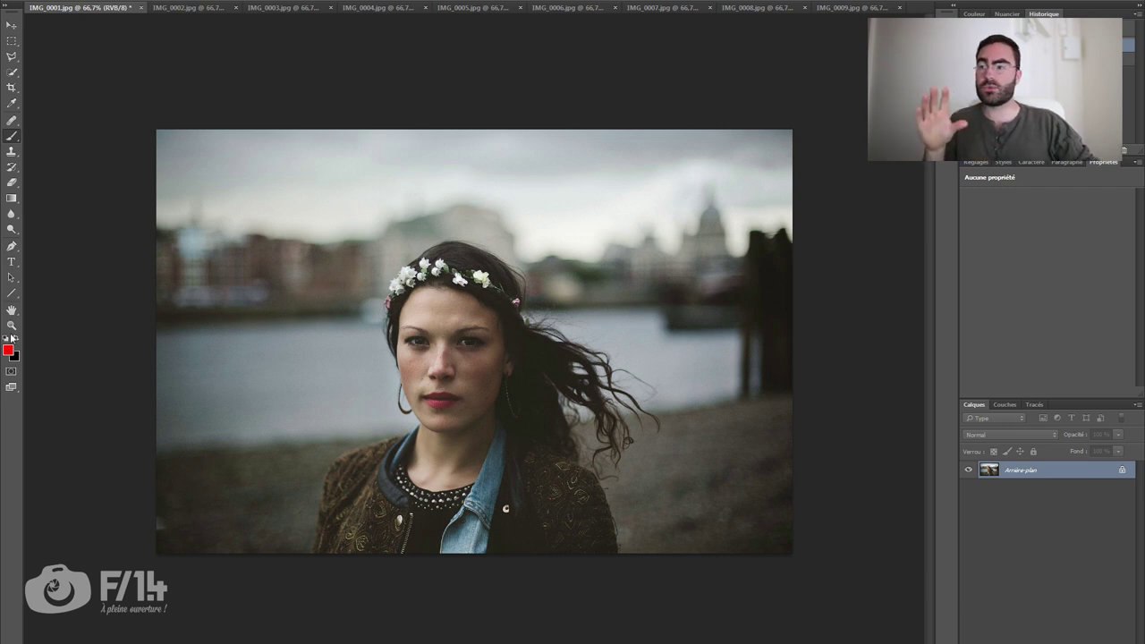
# Draw a vertical stroke and a crossing stroke over the woman in IMG_0001.jpg, and undo both
pyautogui.moveTo(438, 261)
pyautogui.mouseDown()
pyautogui.moveTo(492, 279)
pyautogui.moveTo(429, 333)
pyautogui.moveTo(398, 438)
pyautogui.moveTo(439, 526)
pyautogui.mouseUp()
pyautogui.moveTo(249, 363)
pyautogui.mouseDown()
pyautogui.moveTo(588, 238)
pyautogui.moveTo(660, 476)
pyautogui.mouseUp()
pyautogui.hotkey('ctrl', 'alt', 'z')
pyautogui.hotkey('ctrl', 'alt', 'z')
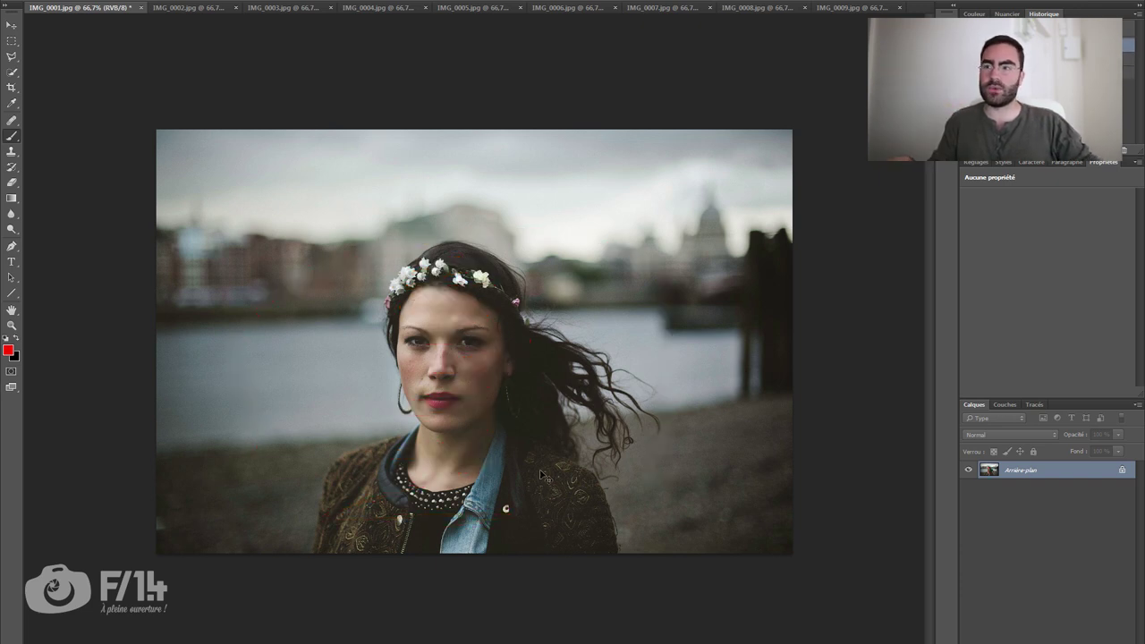
# Add a Brightness/Contrast adjustment layer to IMG_0001.jpg and set its brightness to 30
pyautogui.click(1063, 641)
pyautogui.click(1041, 494)
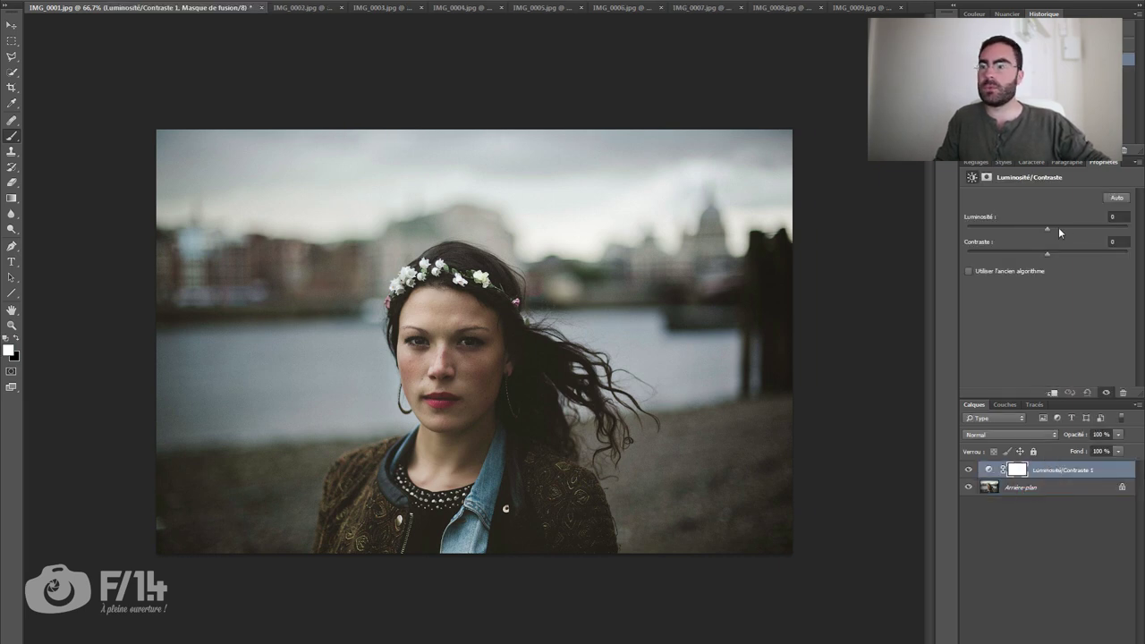
pyautogui.moveTo(1048, 229); pyautogui.dragTo(1065, 231)
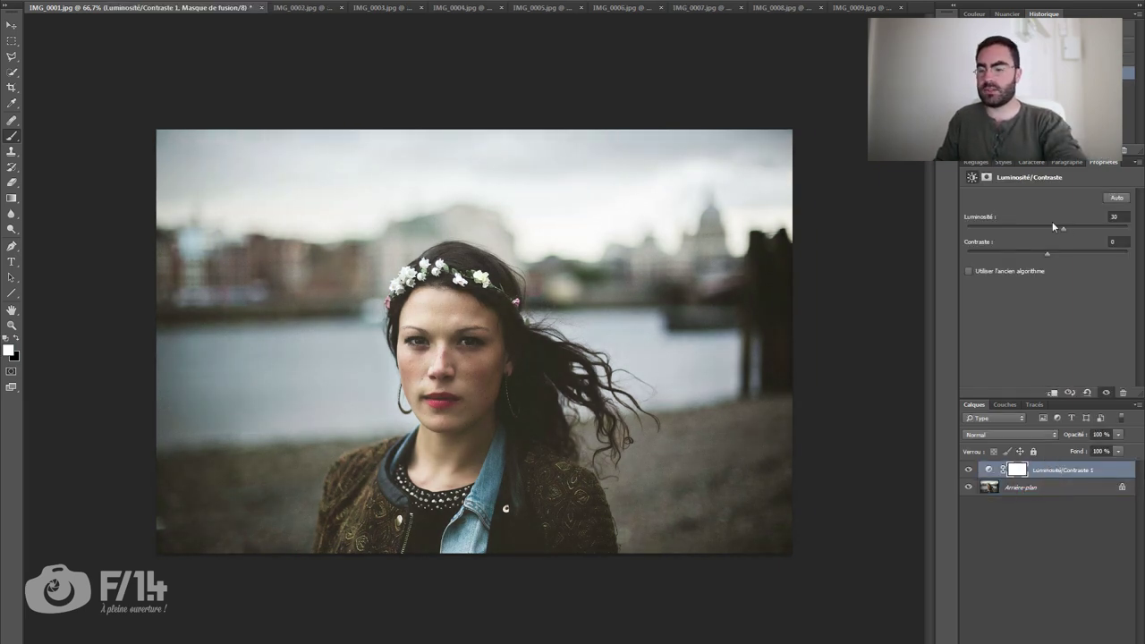
# Invert the adjustment layer's mask to black and paint the woman's figure in white on it
pyautogui.hotkey('ctrl', 'i')
pyautogui.moveTo(493, 357); pyautogui.dragTo(518, 358)
pyautogui.press('x')
pyautogui.press('x')
pyautogui.moveTo(454, 280)
pyautogui.mouseDown()
pyautogui.moveTo(420, 360)
pyautogui.moveTo(516, 393)
pyautogui.moveTo(376, 585)
pyautogui.moveTo(582, 529)
pyautogui.mouseUp()
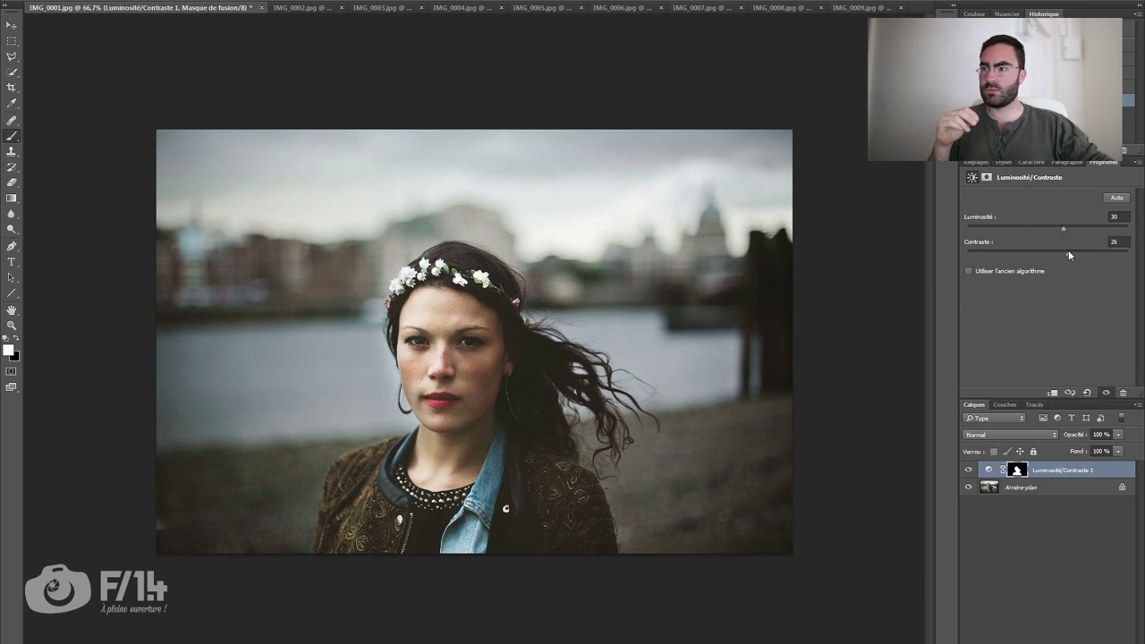
# Set the adjustment layer's brightness to 21 and contrast to 20, and prepare a smaller black brush for its mask
pyautogui.click(969, 471)
pyautogui.click(971, 472)
pyautogui.click(971, 471)
pyautogui.click(972, 472)
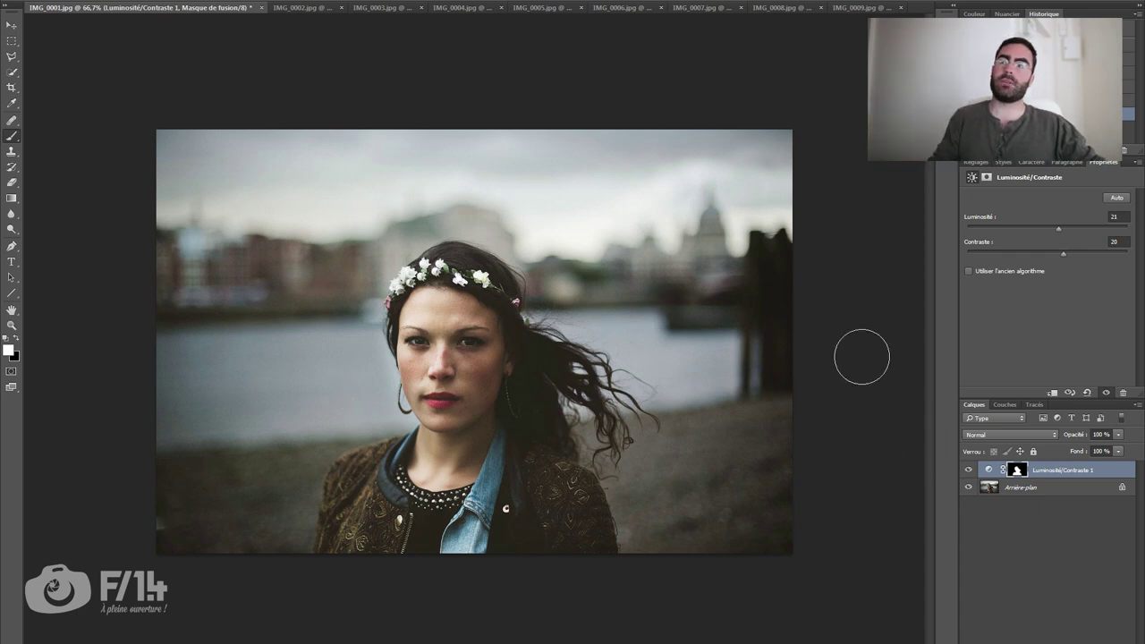
pyautogui.keyDown('alt'); pyautogui.rightClick(395, 258); pyautogui.keyUp('alt')
pyautogui.press('x')
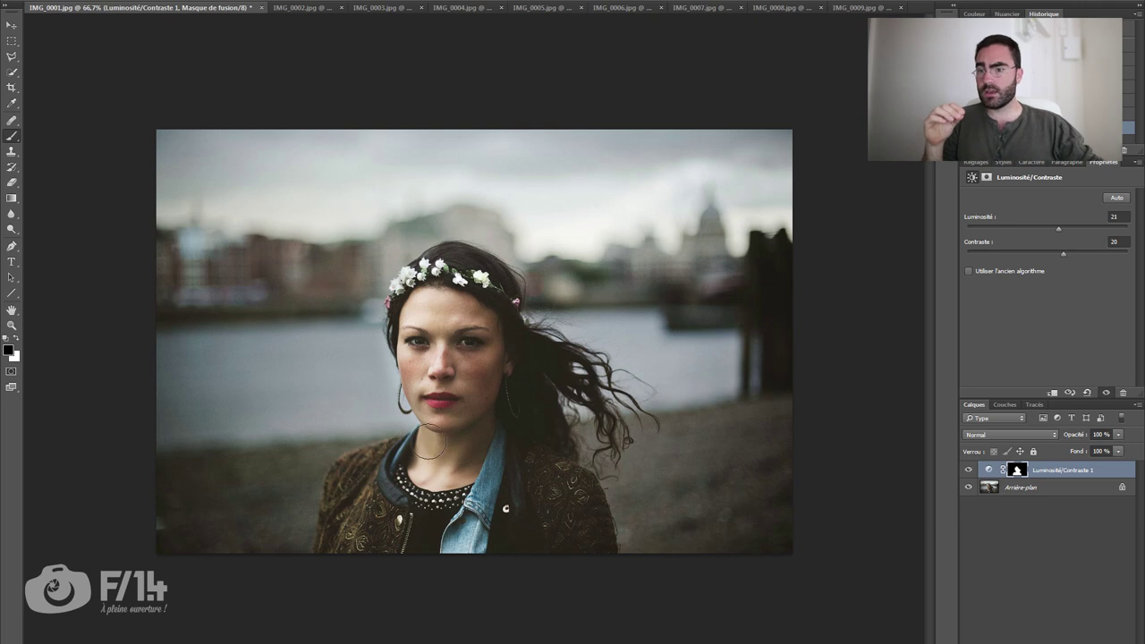
# Toggle the Brightness/Contrast layer's visibility to compare the portrait before and after the adjustment
pyautogui.click(968, 471)
pyautogui.click(968, 470)
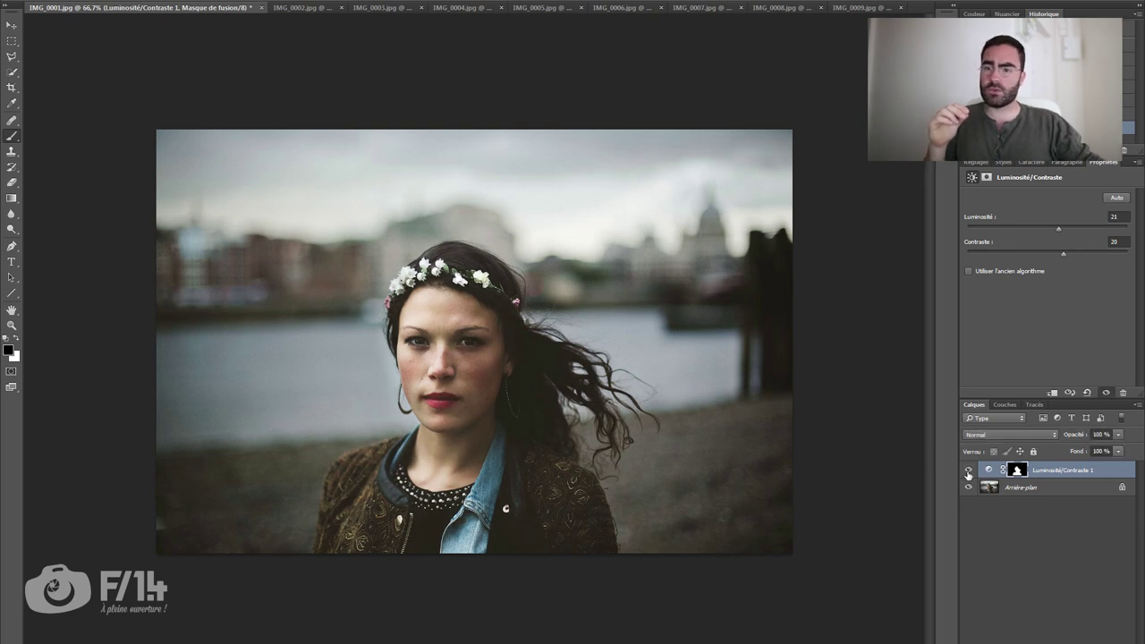
pyautogui.click(968, 471)
pyautogui.click(968, 472)
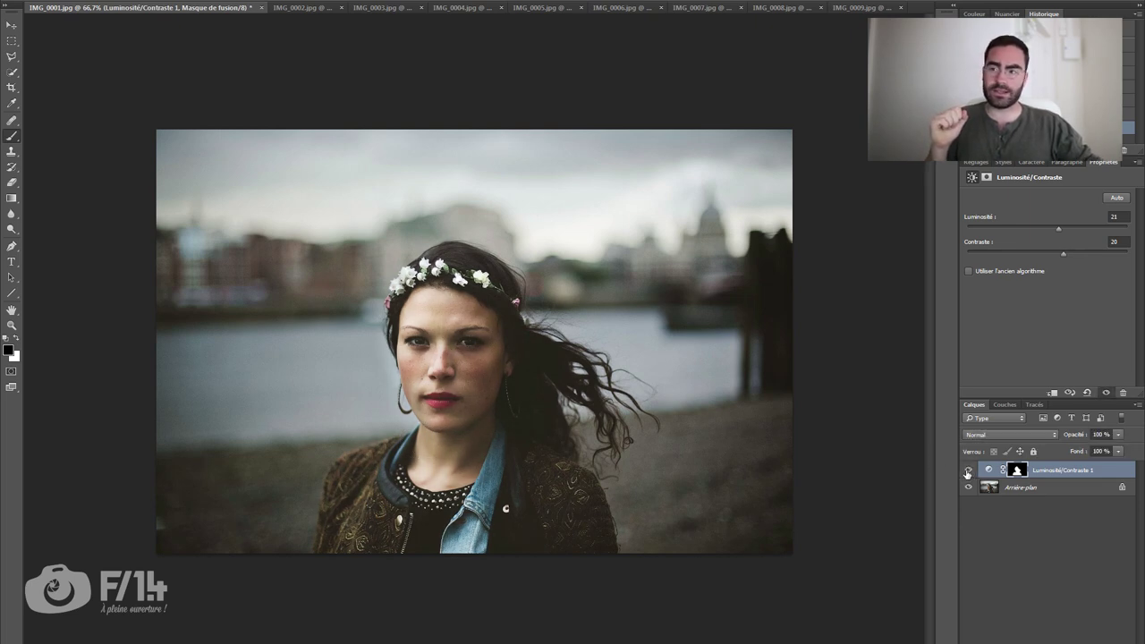
pyautogui.click(968, 472)
pyautogui.click(968, 472)
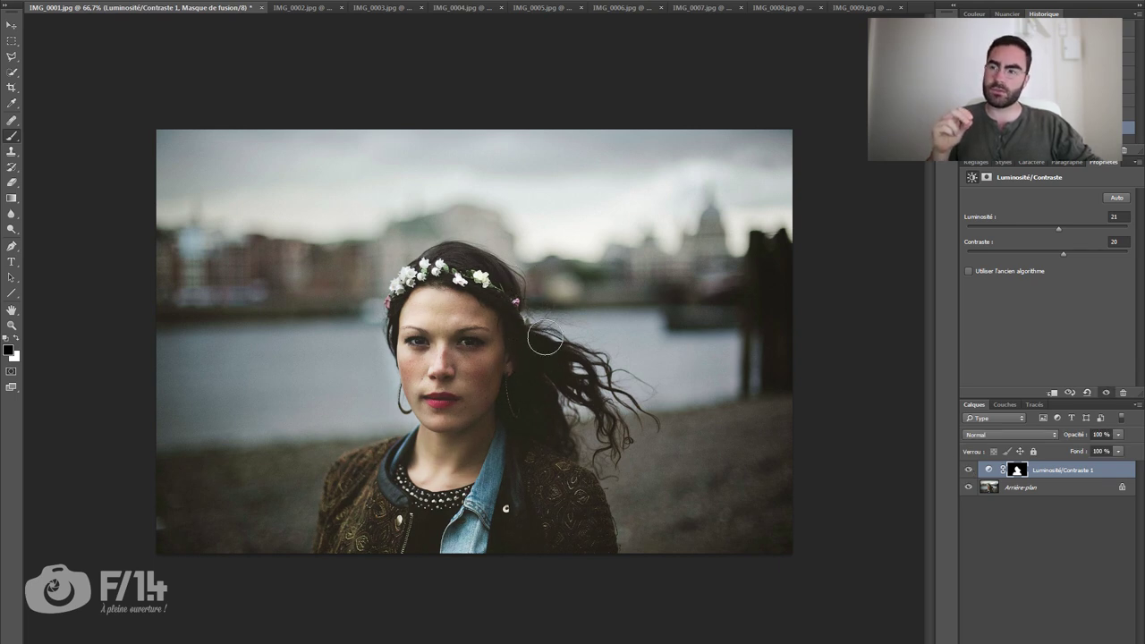
pyautogui.click(970, 472)
pyautogui.click(970, 472)
pyautogui.click(967, 471)
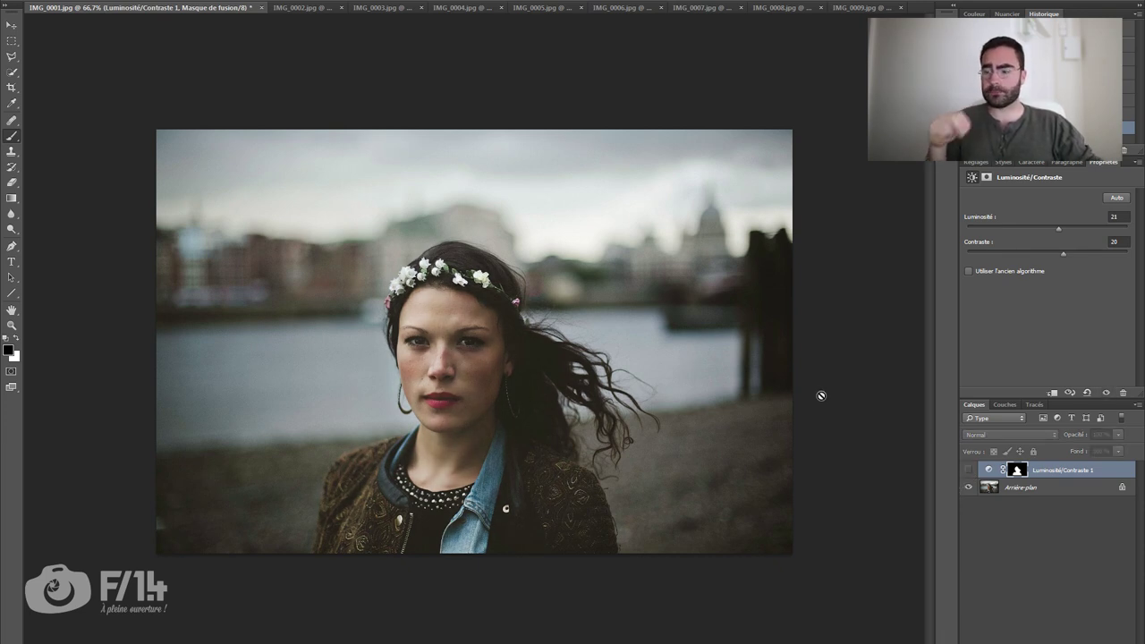
# Draw a red stroke from the woman's face out across the background in IMG_0002.jpg, and undo it
pyautogui.click(293, 10)
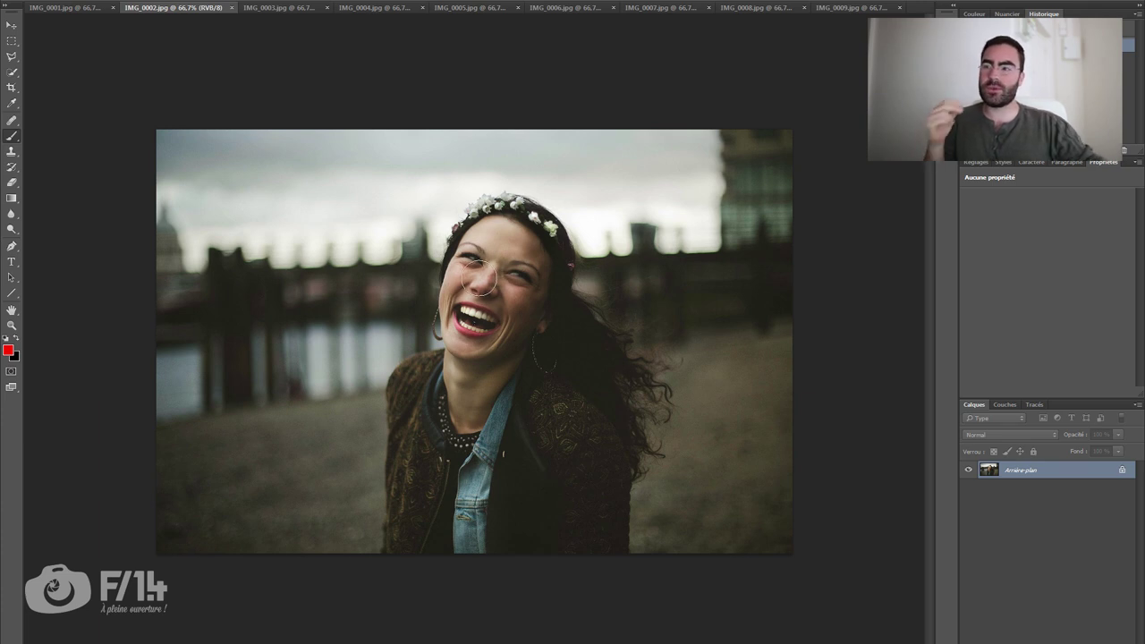
pyautogui.moveTo(480, 271)
pyautogui.mouseDown()
pyautogui.moveTo(697, 230)
pyautogui.moveTo(678, 260)
pyautogui.mouseUp()
pyautogui.hotkey('ctrl', 'z')
# Crop IMG_0002.jpg more tightly around the laughing woman's head and shoulders, trimming the left side, top and bottom
pyautogui.press('c')
pyautogui.hotkey('ctrl', 'alt', 'z')
pyautogui.click(153, 343)
pyautogui.moveTo(154, 343); pyautogui.dragTo(252, 333)
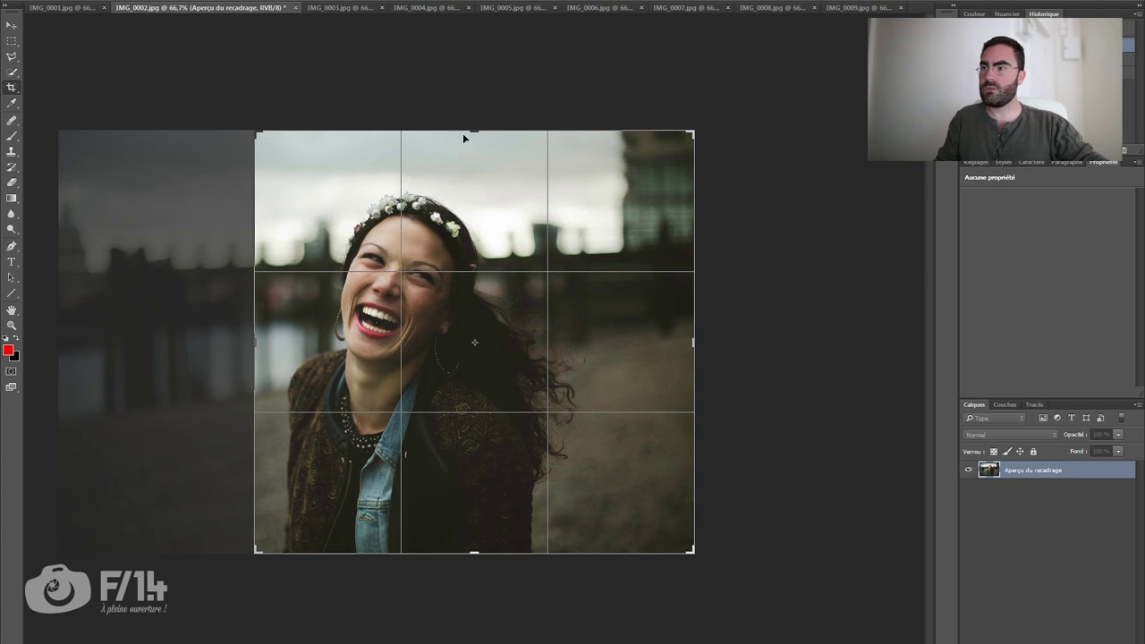
pyautogui.moveTo(465, 132); pyautogui.dragTo(466, 160)
pyautogui.moveTo(473, 528); pyautogui.dragTo(473, 447)
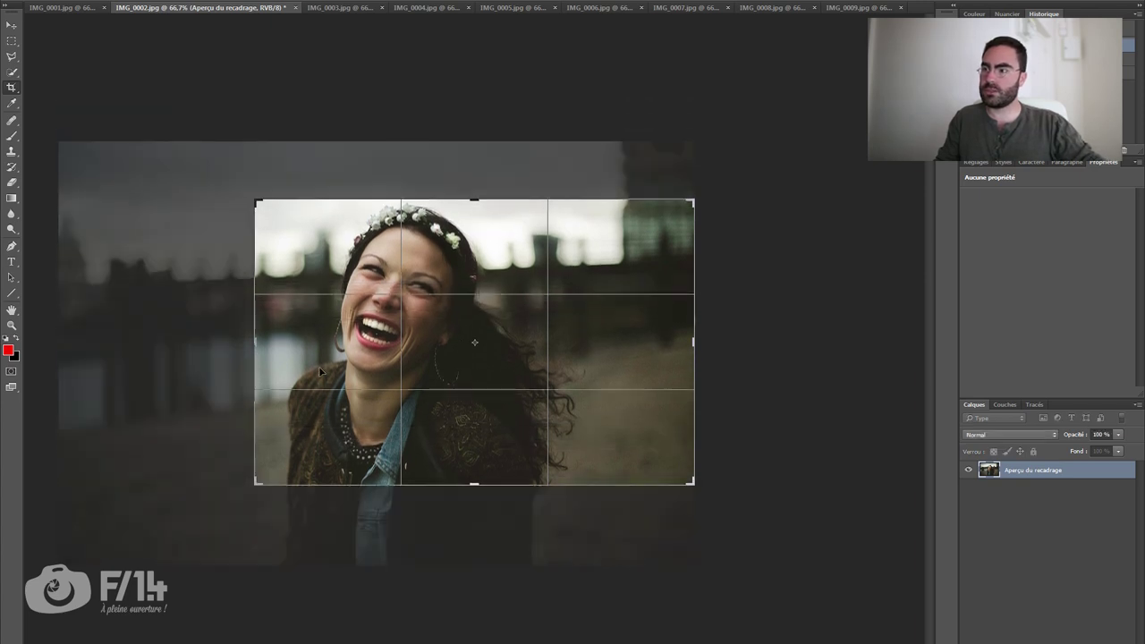
pyautogui.moveTo(248, 341); pyautogui.dragTo(220, 341)
pyautogui.moveTo(469, 200); pyautogui.dragTo(467, 190)
pyautogui.press('Return')
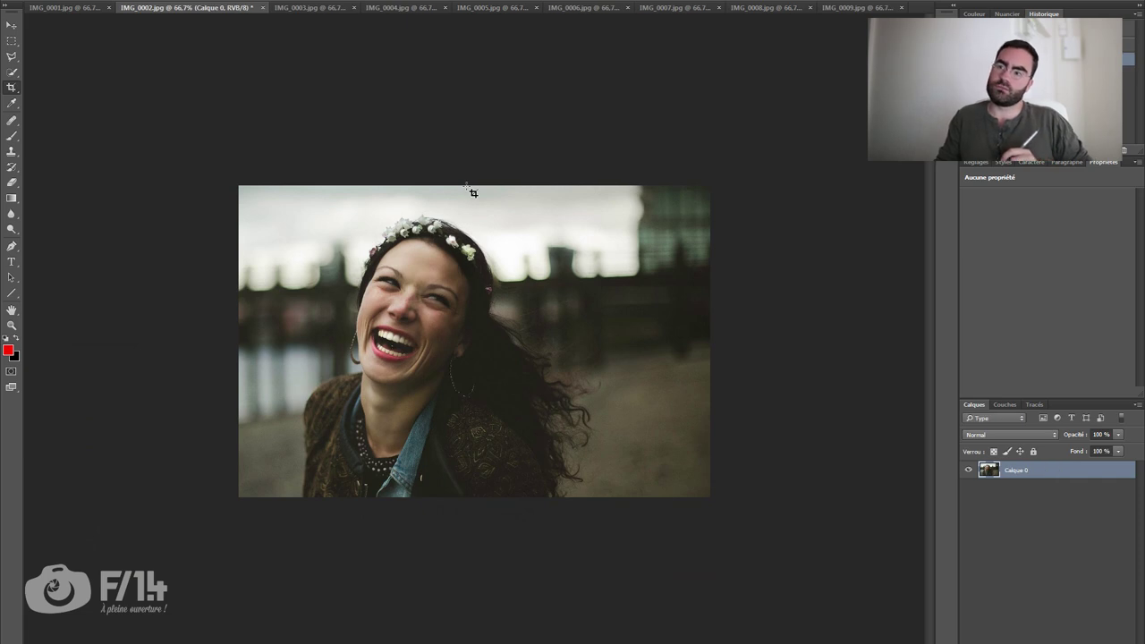
# Widen the crop of IMG_0002.jpg slightly at the left and lower edges, and undo the cropping
pyautogui.click(106, 400)
pyautogui.moveTo(239, 343); pyautogui.dragTo(223, 344)
pyautogui.moveTo(484, 498); pyautogui.dragTo(483, 505)
pyautogui.press('Return')
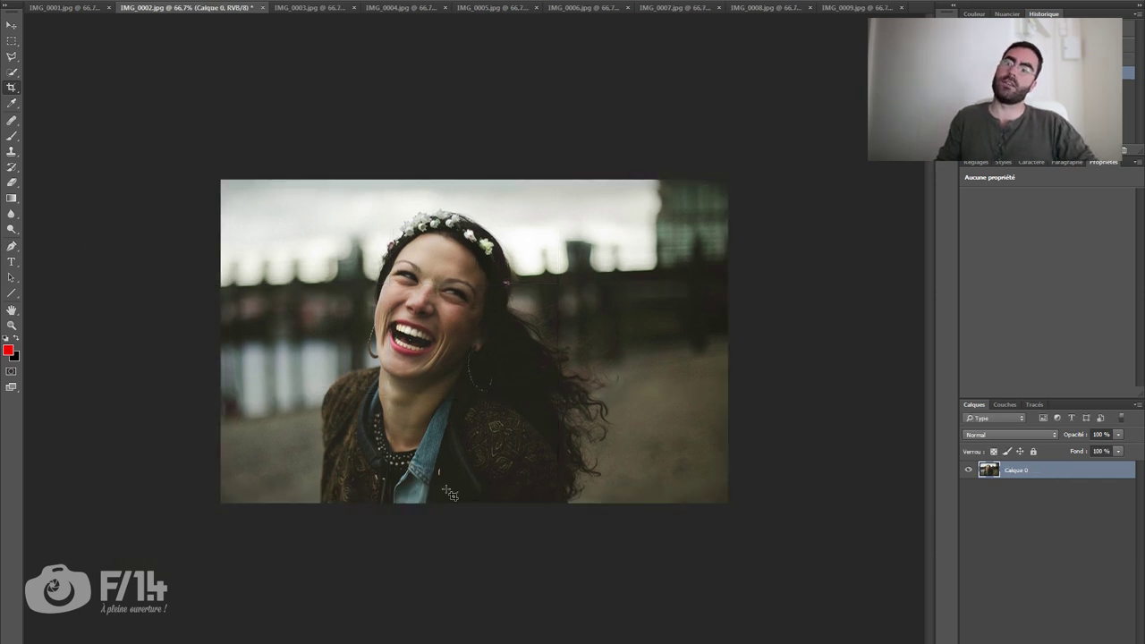
pyautogui.hotkey('ctrl', 'z')
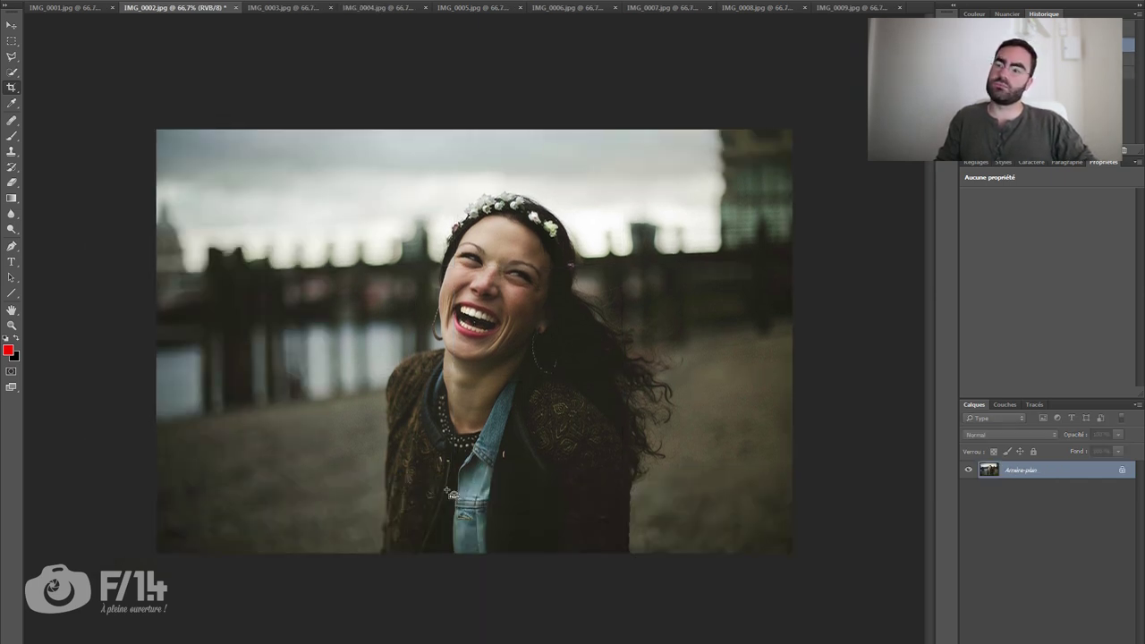
# Circle the blurred pier and water to the left of the woman in red, and undo the marking
pyautogui.press('b')
pyautogui.moveTo(283, 239)
pyautogui.mouseDown()
pyautogui.moveTo(235, 257)
pyautogui.moveTo(199, 391)
pyautogui.mouseUp()
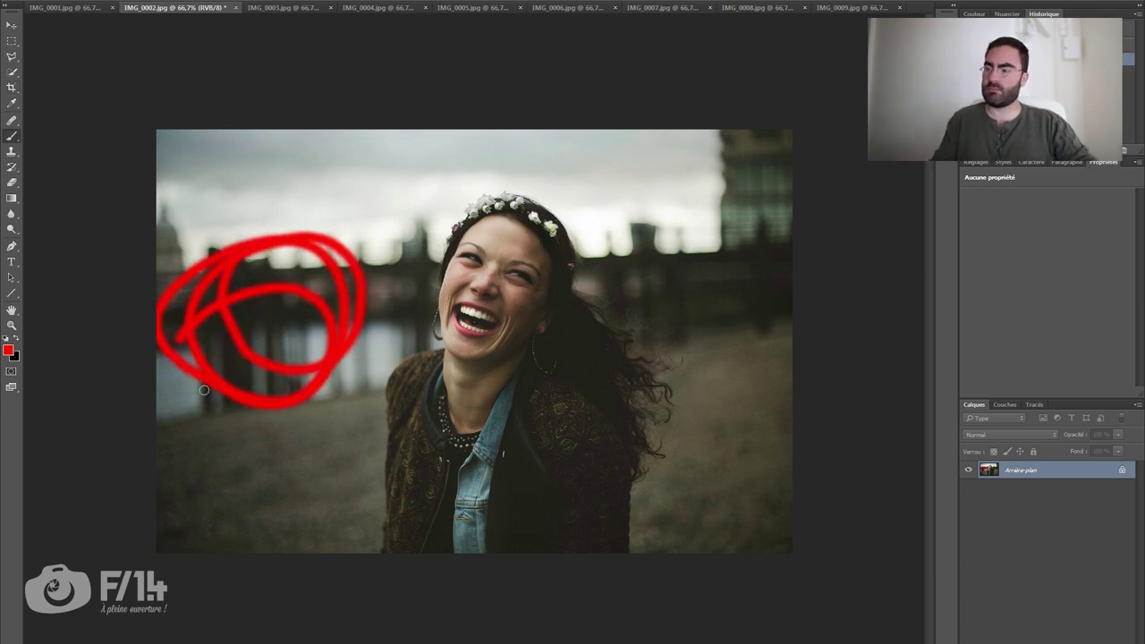
pyautogui.hotkey('ctrl', 'z')
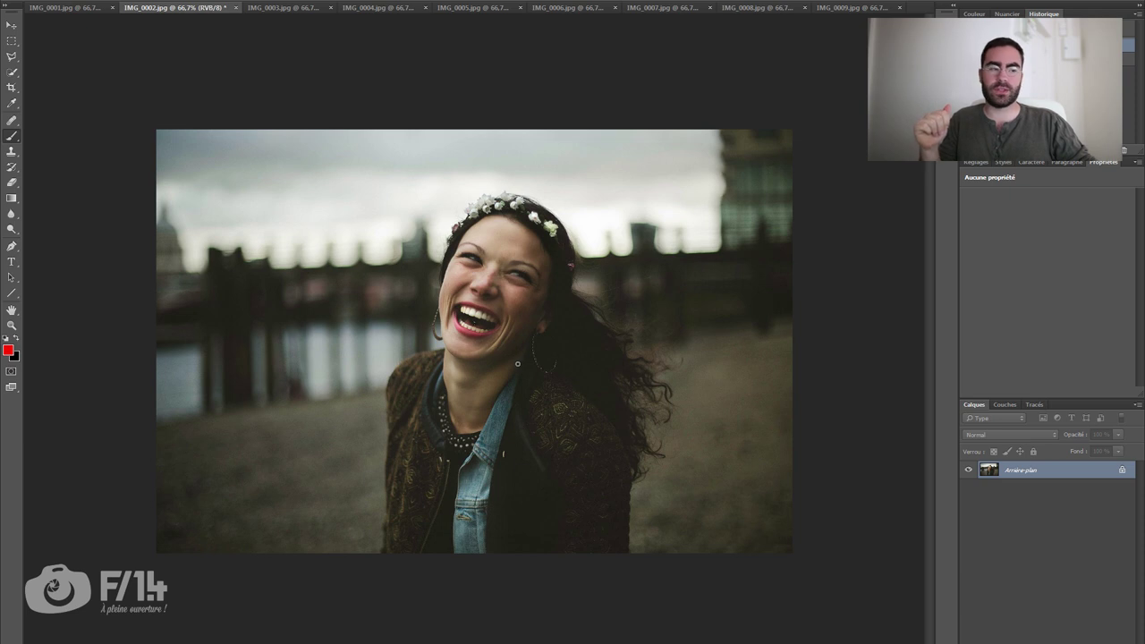
# Circle the dark hair beside the woman's ear and earring in red, and undo the markings
pyautogui.moveTo(565, 302)
pyautogui.mouseDown()
pyautogui.moveTo(524, 362)
pyautogui.moveTo(529, 309)
pyautogui.mouseUp()
pyautogui.moveTo(560, 226)
pyautogui.mouseDown()
pyautogui.moveTo(552, 268)
pyautogui.moveTo(573, 260)
pyautogui.mouseUp()
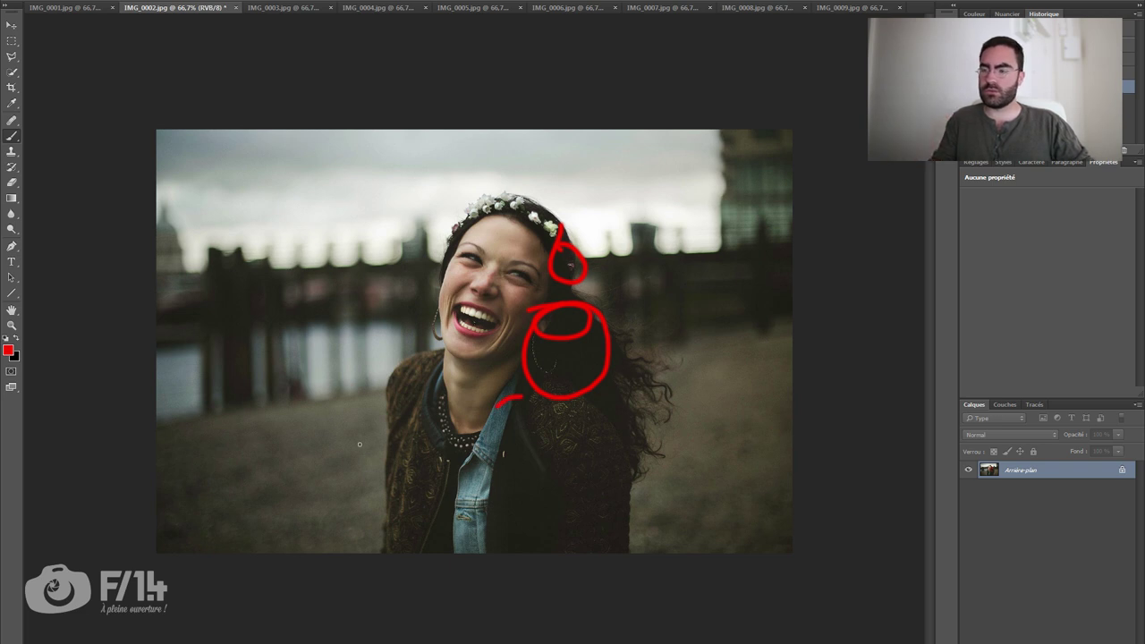
pyautogui.hotkey('ctrl', 'alt', 'z')
pyautogui.hotkey('ctrl', 'alt', 'z')
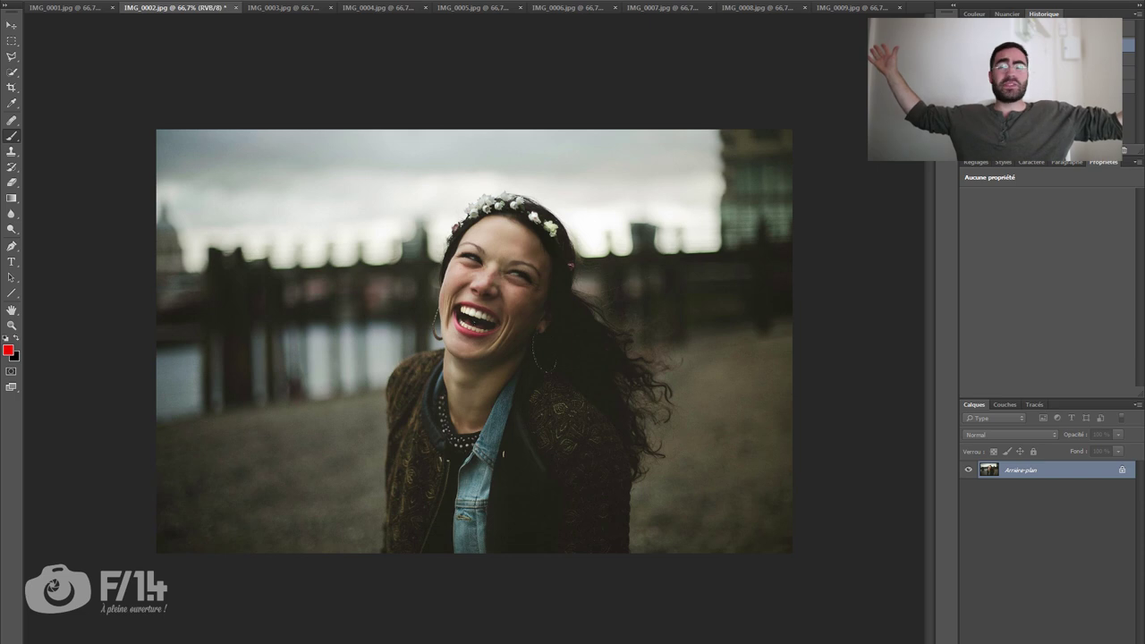
# Draw a red horizontal line across the man's eyes and a vertical line down his face in IMG_0003.jpg
pyautogui.hotkey('ctrl', 'Tab')
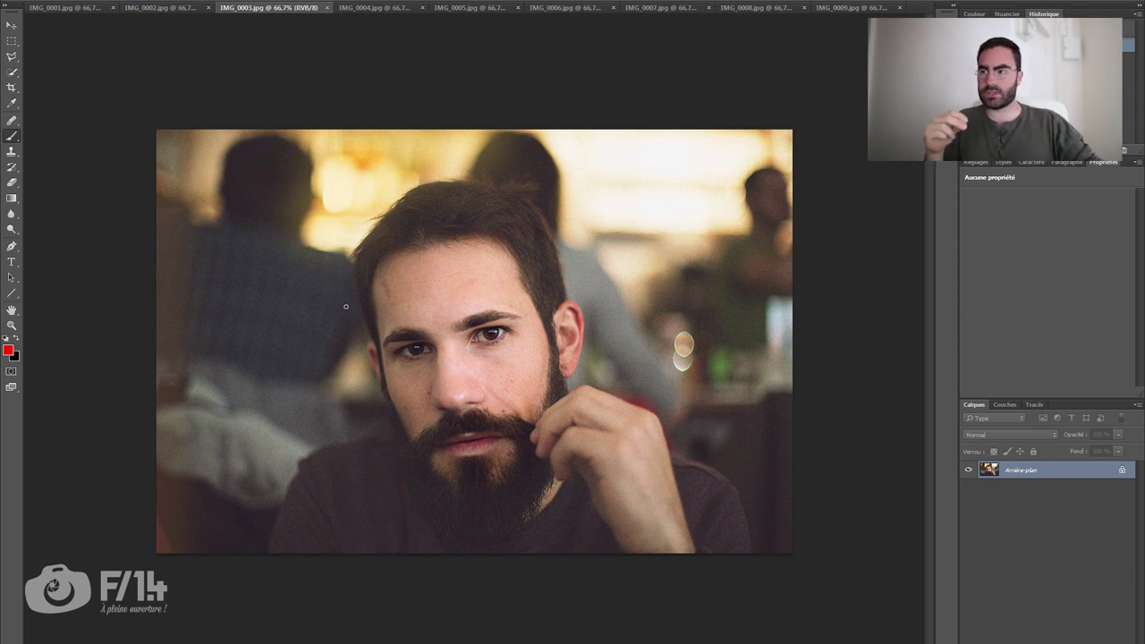
pyautogui.moveTo(127, 346); pyautogui.dragTo(805, 346)
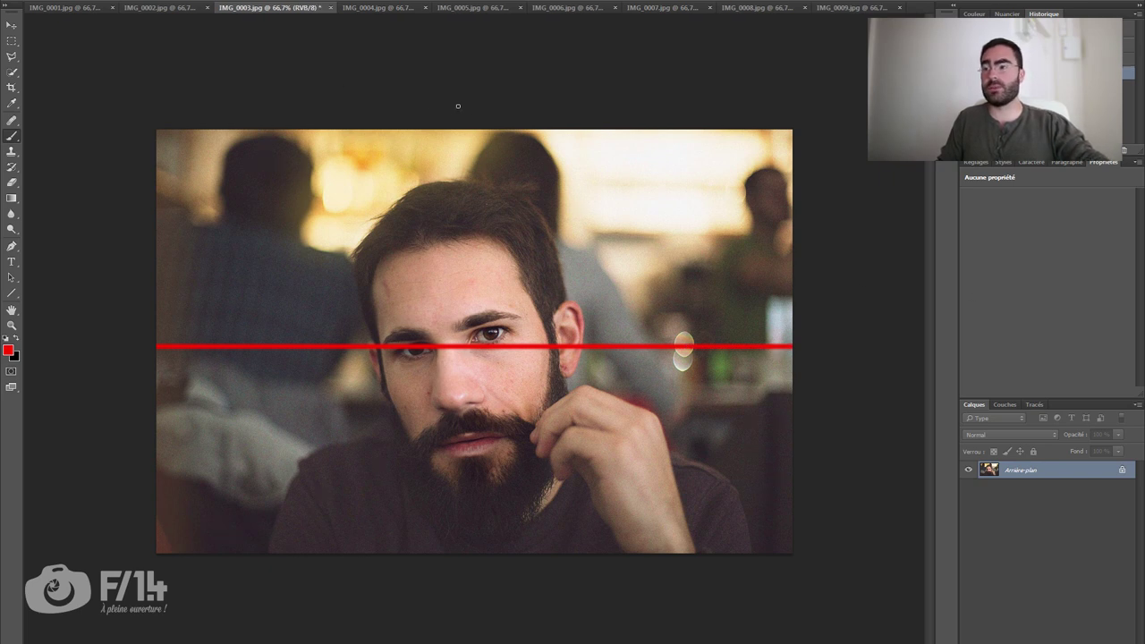
pyautogui.click(404, 101)
pyautogui.moveTo(467, 590)
pyautogui.mouseDown()
pyautogui.moveTo(469, 81)
pyautogui.moveTo(464, 559)
pyautogui.mouseUp()
pyautogui.hotkey('ctrl', 'z')
# Circle the man's eyes and the fingers at his moustache in red, and undo the circles and the vertical line
pyautogui.moveTo(543, 325)
pyautogui.mouseDown()
pyautogui.moveTo(376, 327)
pyautogui.moveTo(384, 384)
pyautogui.moveTo(537, 300)
pyautogui.moveTo(496, 400)
pyautogui.mouseUp()
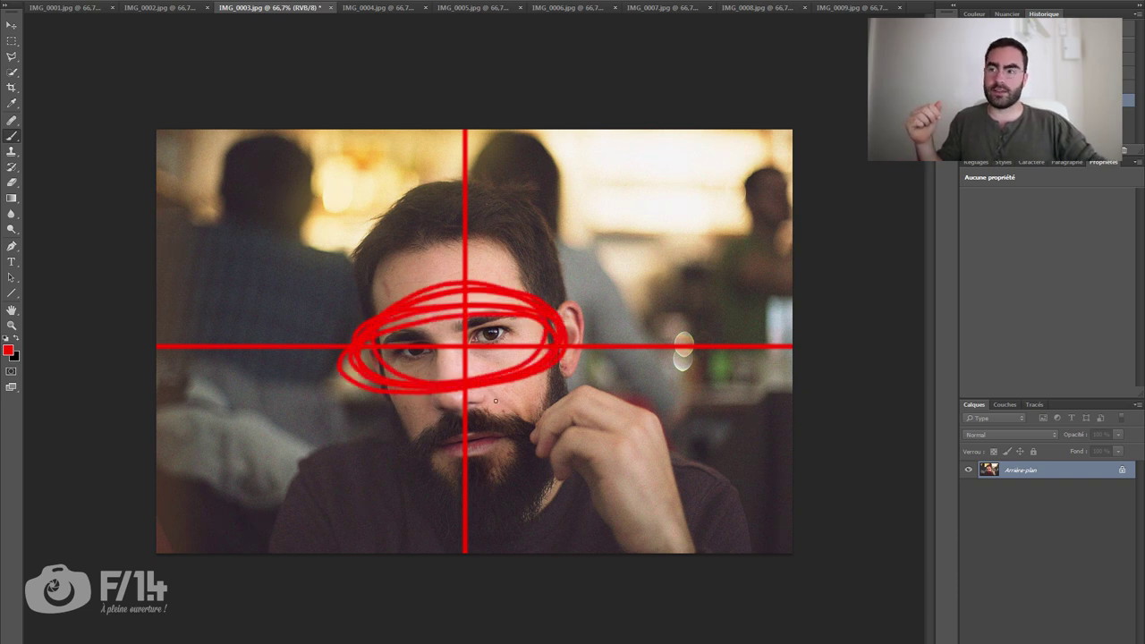
pyautogui.moveTo(579, 391)
pyautogui.mouseDown()
pyautogui.moveTo(598, 421)
pyautogui.moveTo(528, 433)
pyautogui.mouseUp()
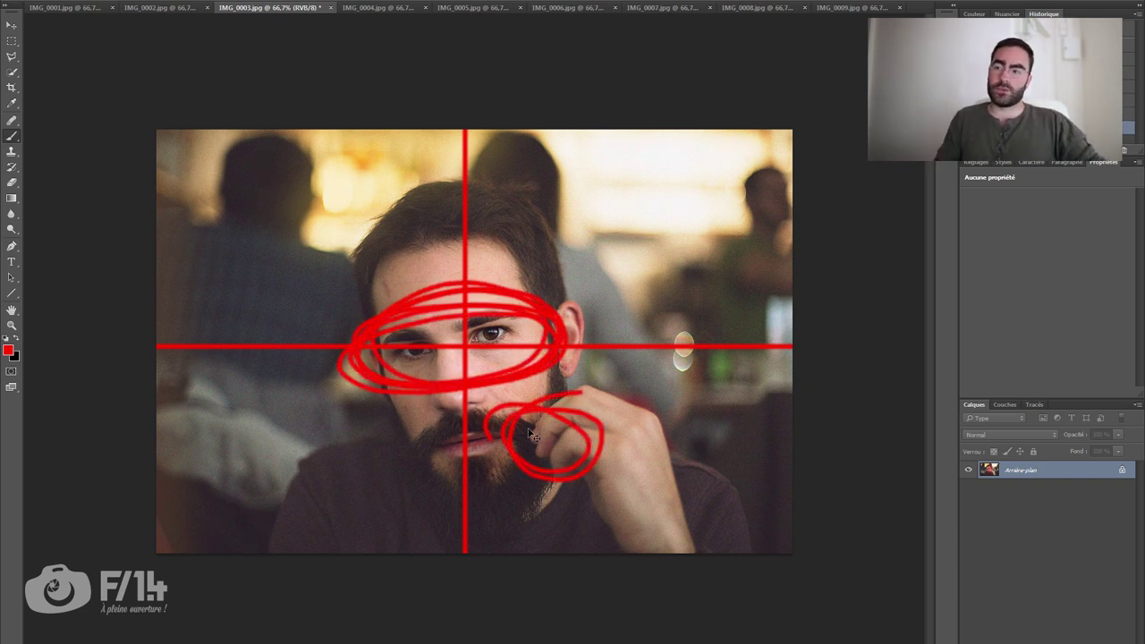
pyautogui.hotkey('ctrl', 'alt', 'z')
pyautogui.hotkey('ctrl', 'alt', 'z')
pyautogui.hotkey('ctrl', 'alt', 'z')
# Remove the red line across the man's eyes, try cropping away the area above his hair, and undo the crop
pyautogui.hotkey('ctrl', 'alt', 'z')
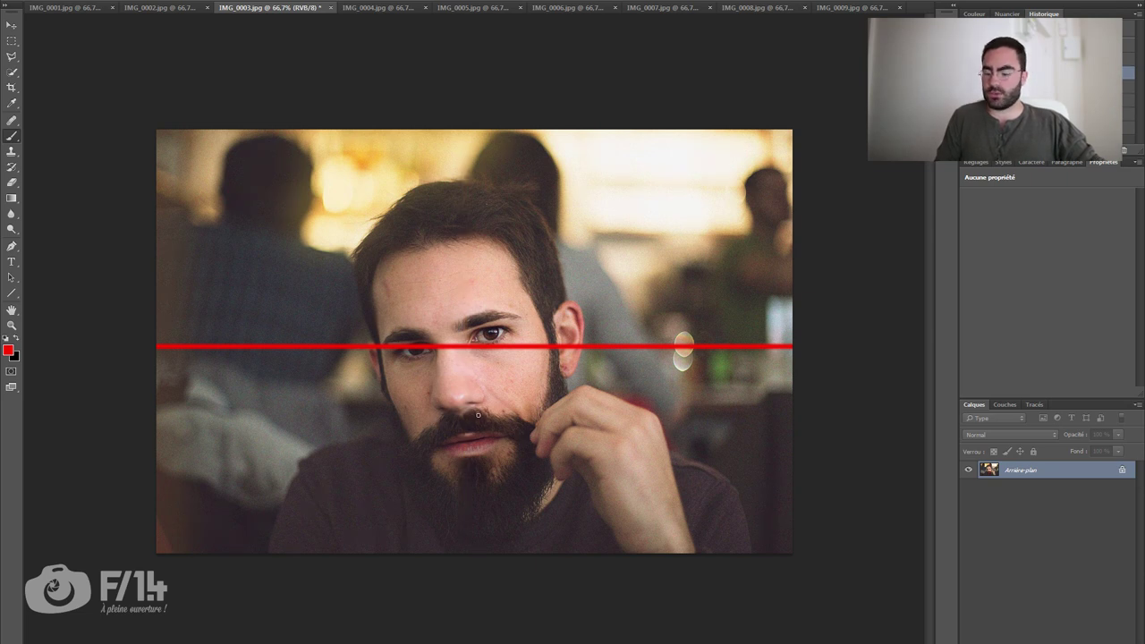
pyautogui.press('c')
pyautogui.hotkey('ctrl', 'alt', 'z')
pyautogui.moveTo(492, 124); pyautogui.dragTo(495, 174)
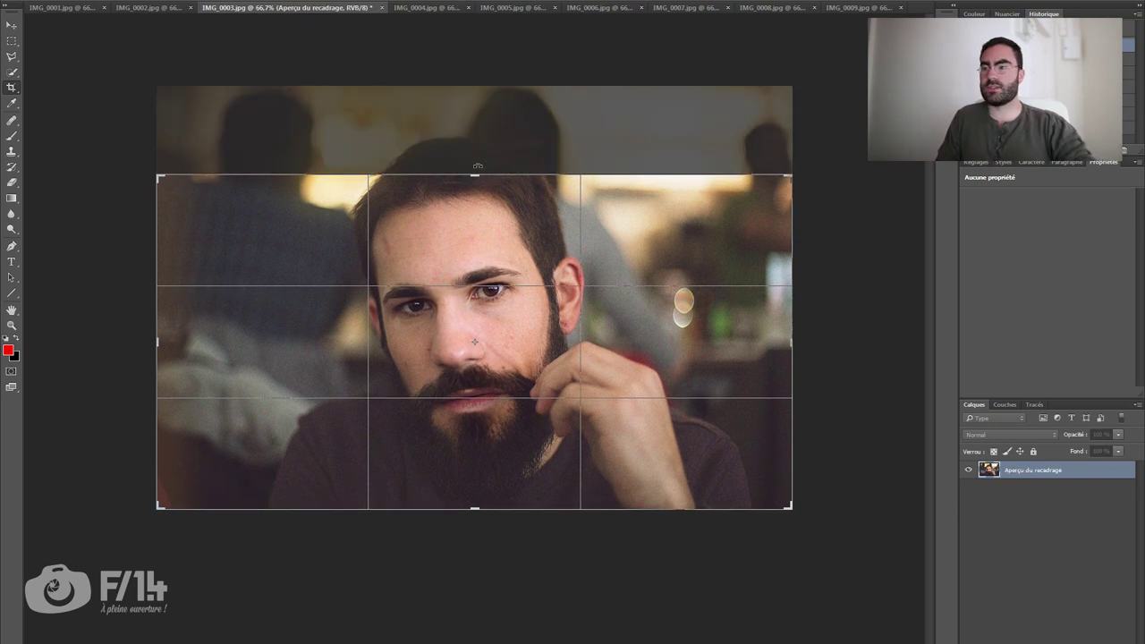
pyautogui.press('Return')
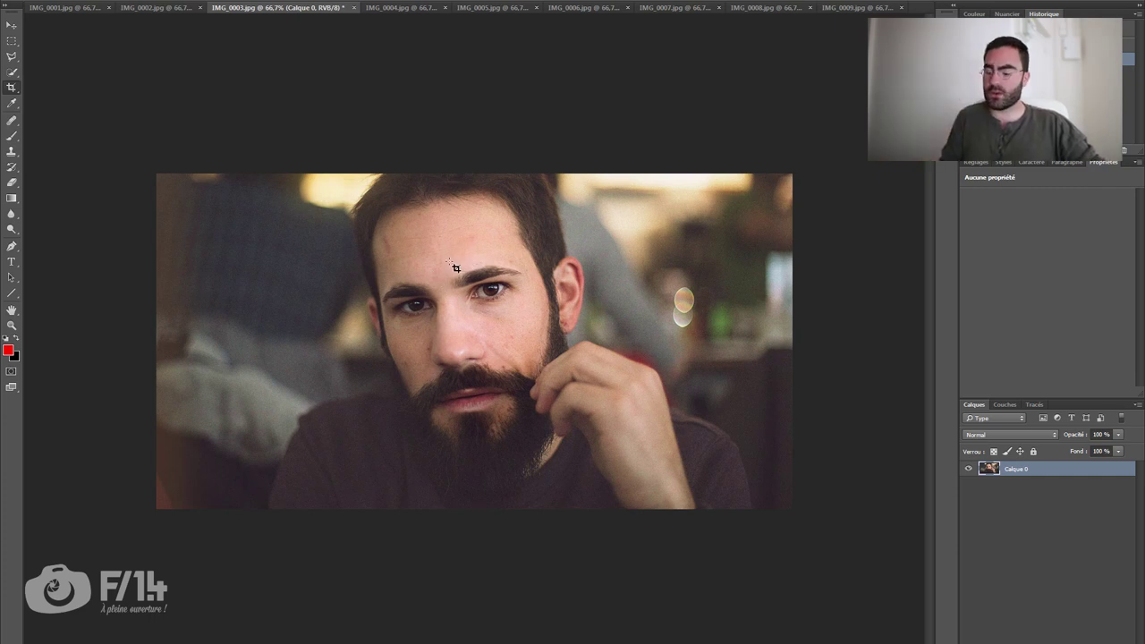
pyautogui.hotkey('ctrl', 'z')
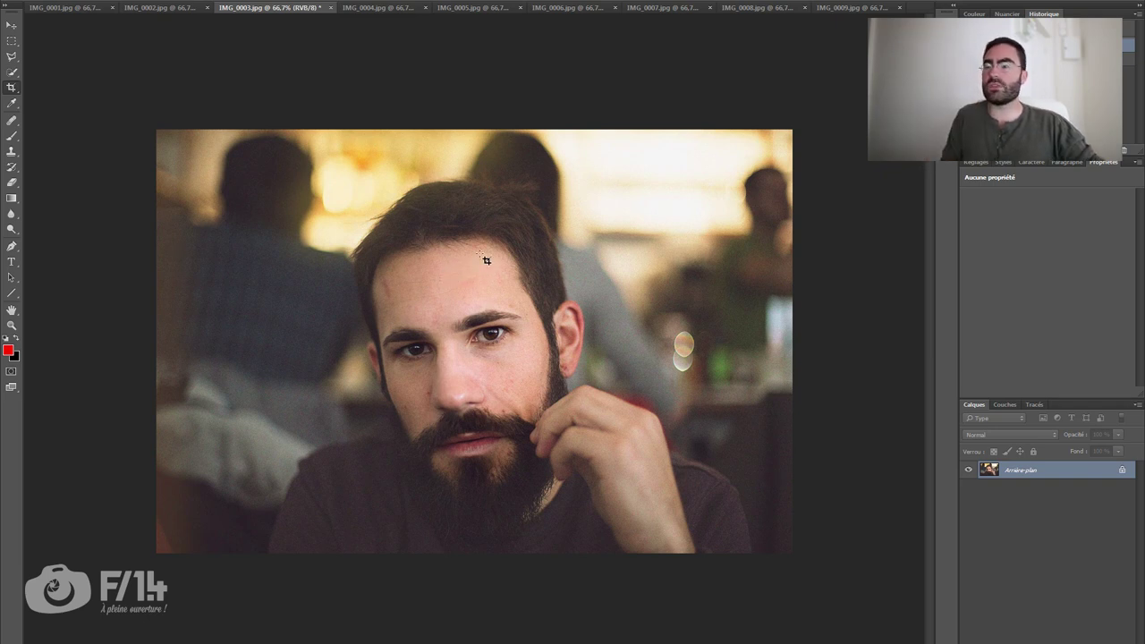
# Examine the top of the man's hair and the blurred figures in the background up close
pyautogui.press('z')
pyautogui.moveTo(528, 166); pyautogui.dragTo(504, 168)
pyautogui.press('b')
pyautogui.moveTo(516, 169); pyautogui.dragTo(524, 164)
pyautogui.press('z')
pyautogui.moveTo(186, 153)
pyautogui.mouseDown()
pyautogui.moveTo(254, 155)
pyautogui.moveTo(246, 177)
pyautogui.mouseUp()
pyautogui.moveTo(347, 217); pyautogui.dragTo(242, 237)
pyautogui.moveTo(181, 330)
pyautogui.mouseDown()
pyautogui.moveTo(246, 341)
pyautogui.moveTo(212, 346)
pyautogui.mouseUp()
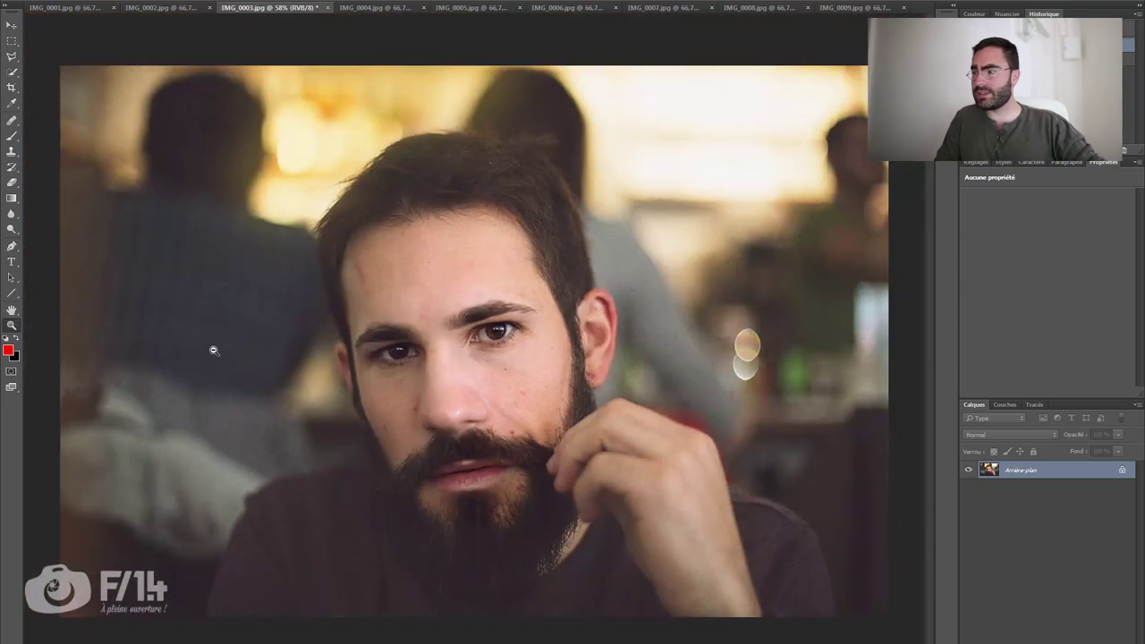
# Add a Brightness/Contrast adjustment layer over IMG_0003.jpg with brightness -40 and contrast 1
pyautogui.press('b')
pyautogui.click(1099, 634)
pyautogui.click(1100, 635)
pyautogui.click(1101, 635)
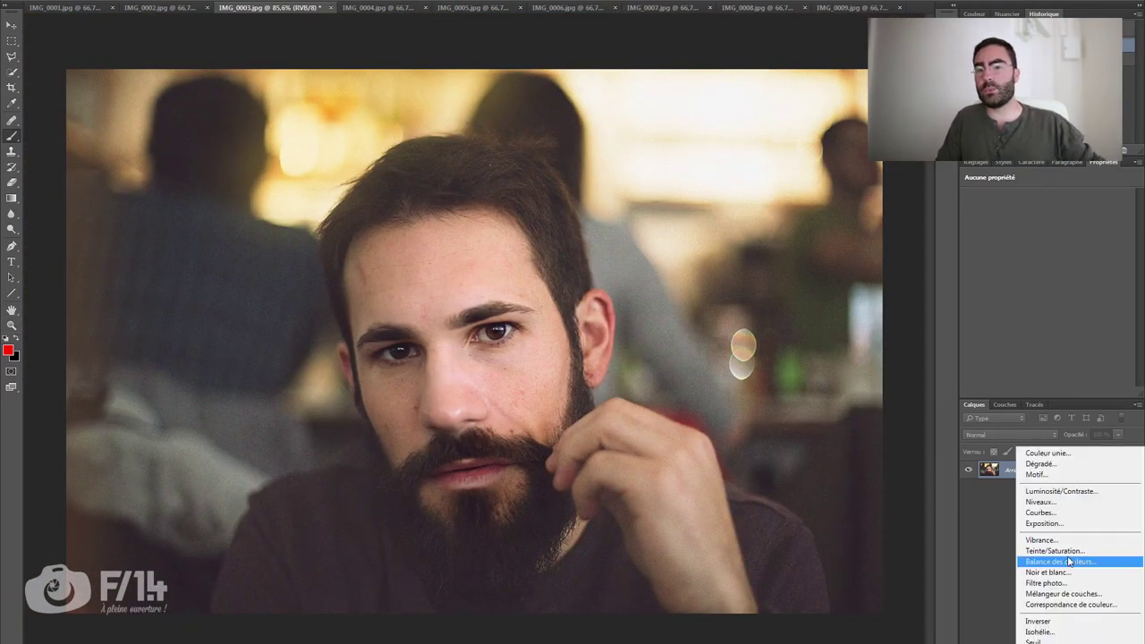
pyautogui.click(1063, 491)
pyautogui.moveTo(1027, 227); pyautogui.dragTo(1048, 254)
# Mask the man out of the darkening with a soft black brush at 0% hardness, and compare with the layer hidden
pyautogui.keyDown('alt'); pyautogui.rightClick(441, 286); pyautogui.keyUp('alt')
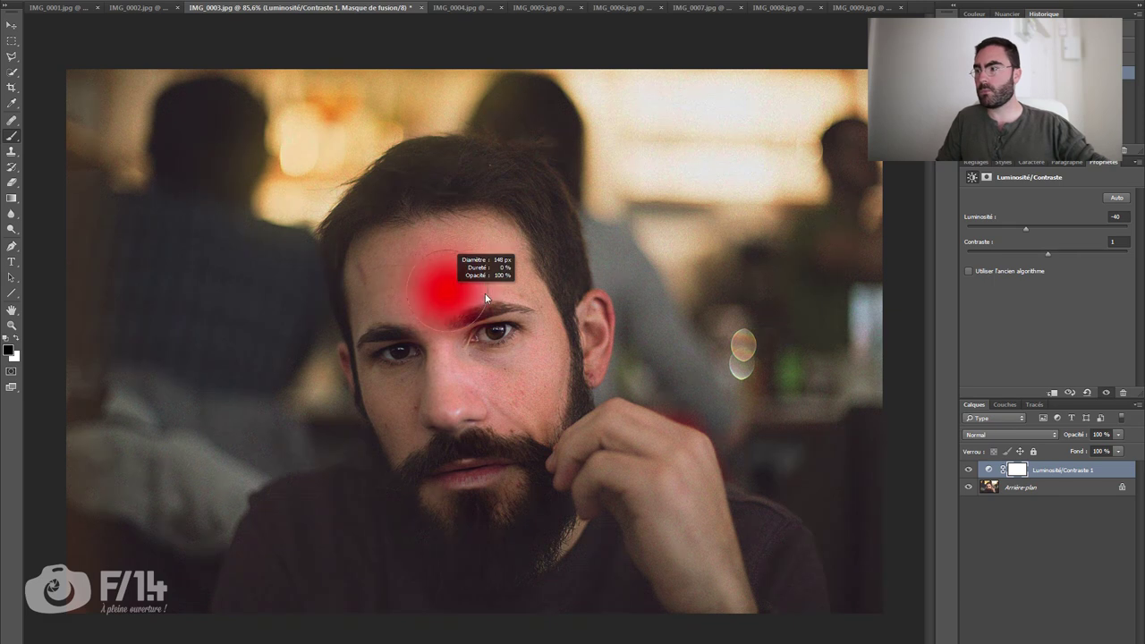
pyautogui.moveTo(380, 274)
pyautogui.mouseDown()
pyautogui.moveTo(471, 259)
pyautogui.moveTo(481, 406)
pyautogui.moveTo(541, 335)
pyautogui.moveTo(427, 579)
pyautogui.moveTo(348, 529)
pyautogui.moveTo(291, 523)
pyautogui.moveTo(661, 587)
pyautogui.moveTo(505, 526)
pyautogui.moveTo(751, 598)
pyautogui.moveTo(597, 585)
pyautogui.moveTo(502, 398)
pyautogui.moveTo(763, 560)
pyautogui.moveTo(391, 195)
pyautogui.mouseUp()
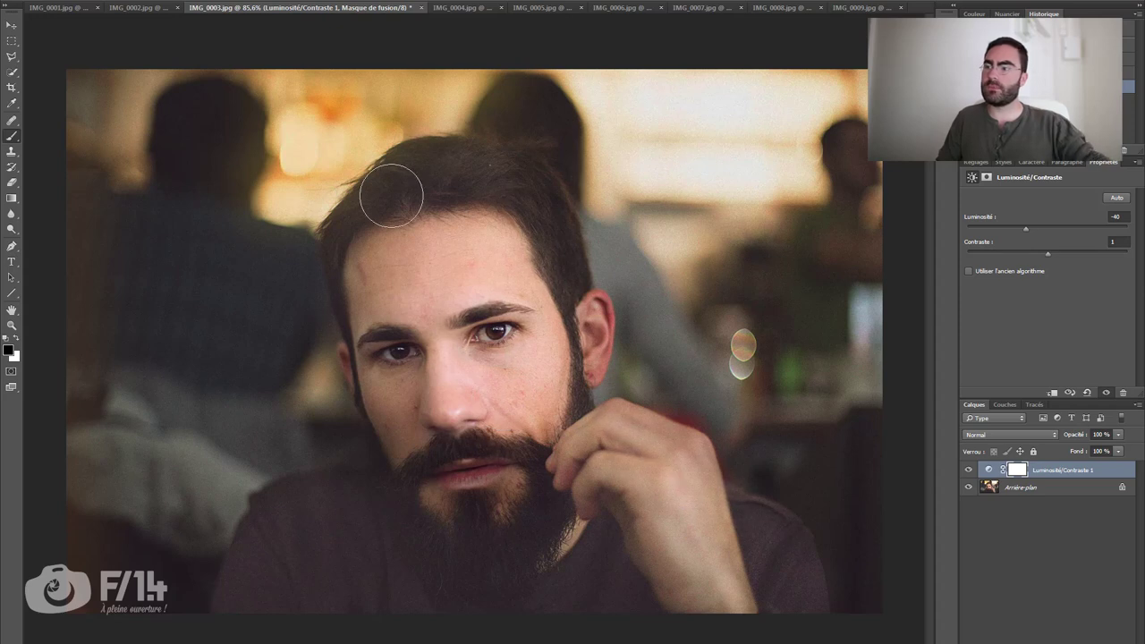
pyautogui.click(968, 470)
pyautogui.click(968, 470)
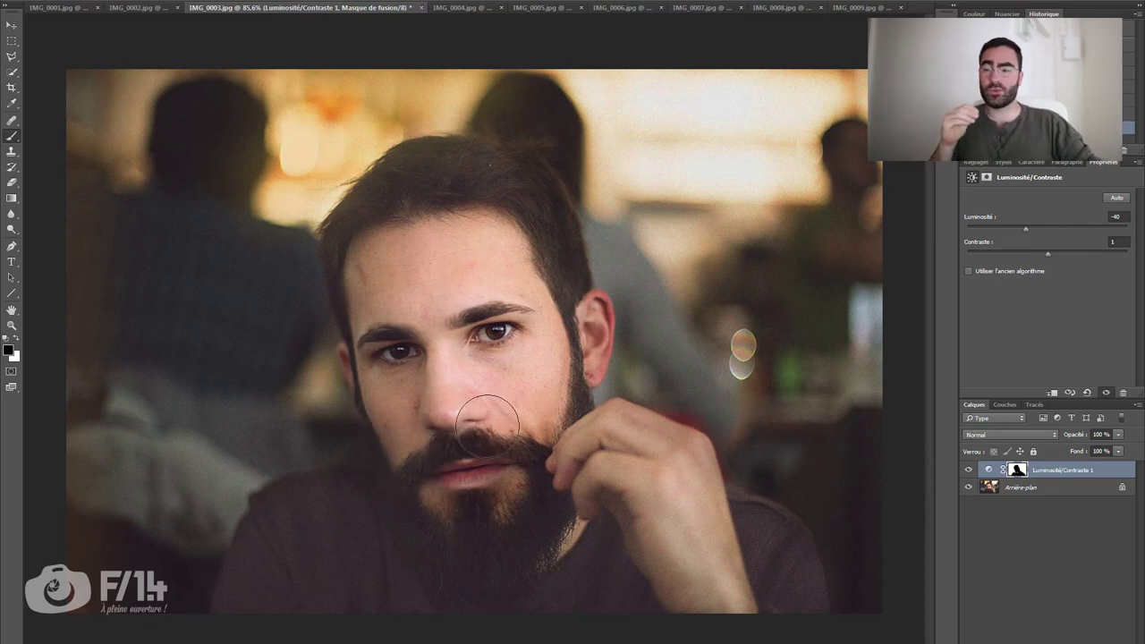
# Heal the light specks in the man's hair on the Arrière-plan layer with the healing brush
pyautogui.press('z')
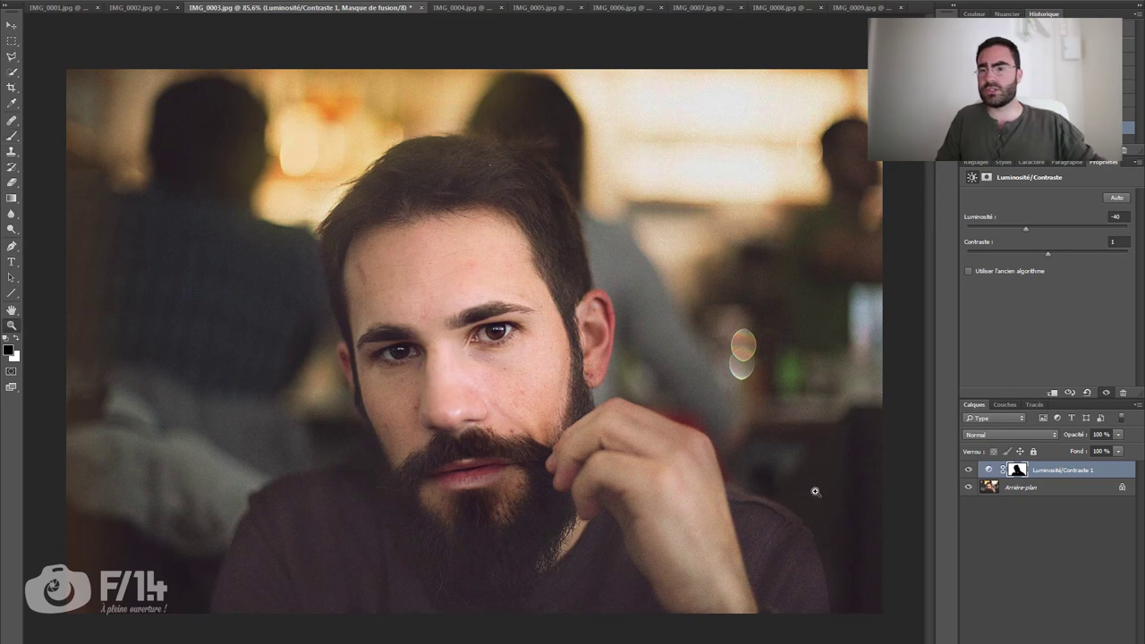
pyautogui.click(1064, 487)
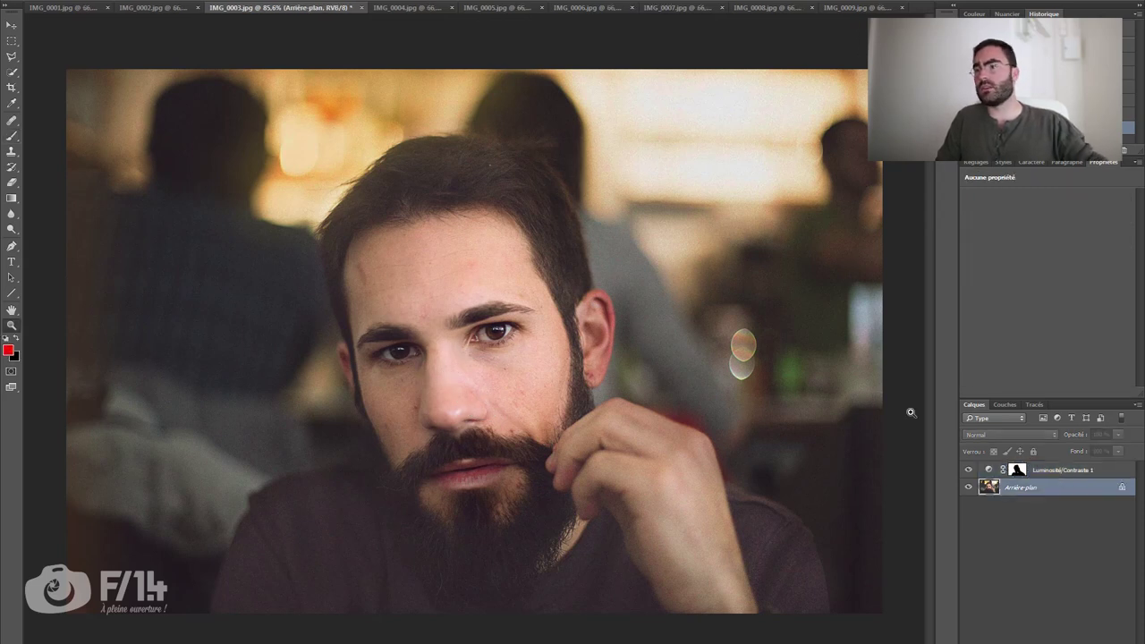
pyautogui.click(525, 150)
pyautogui.press('j')
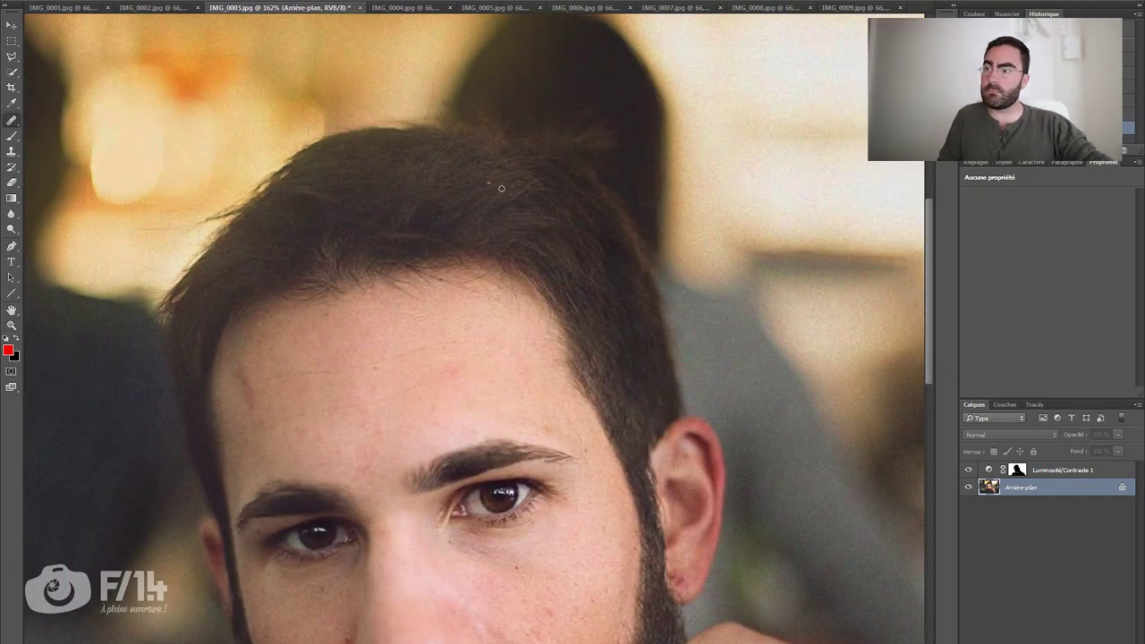
pyautogui.click(489, 188)
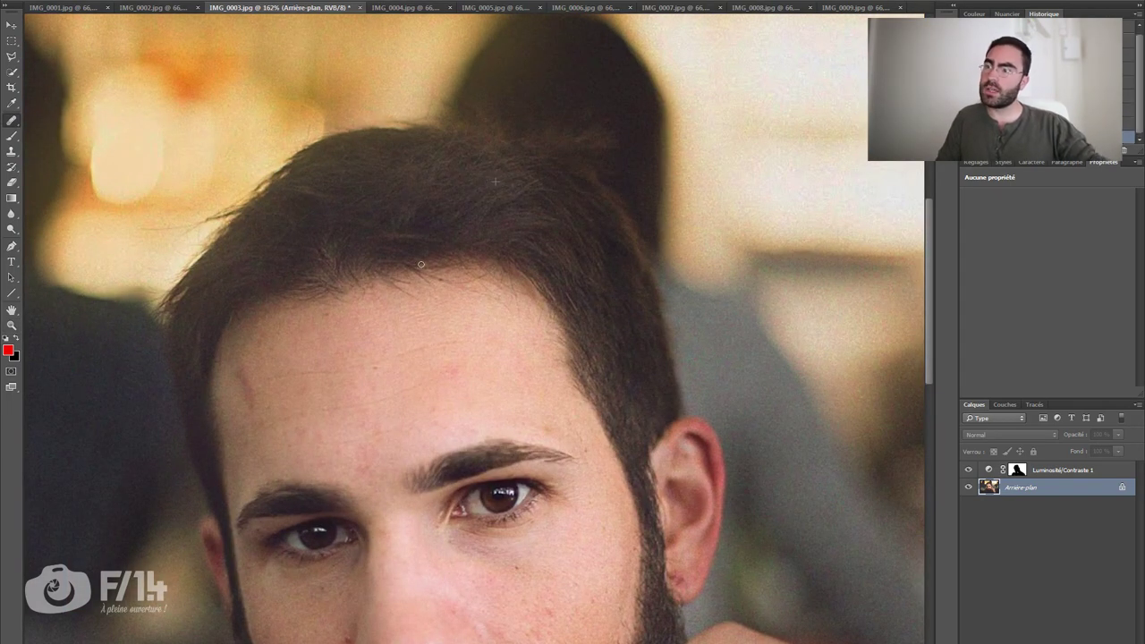
pyautogui.hotkey('ctrl', 'z')
pyautogui.press('z')
pyautogui.moveTo(542, 372); pyautogui.dragTo(456, 372)
pyautogui.hotkey('ctrl', 'z')
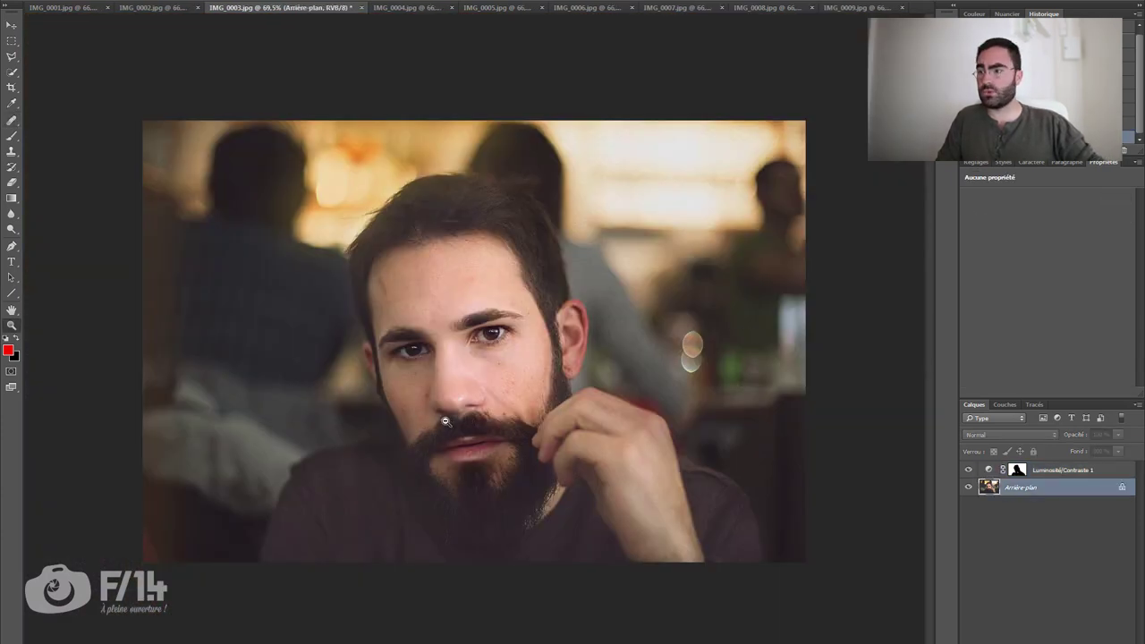
pyautogui.click(483, 429)
pyautogui.moveTo(483, 429); pyautogui.dragTo(419, 323)
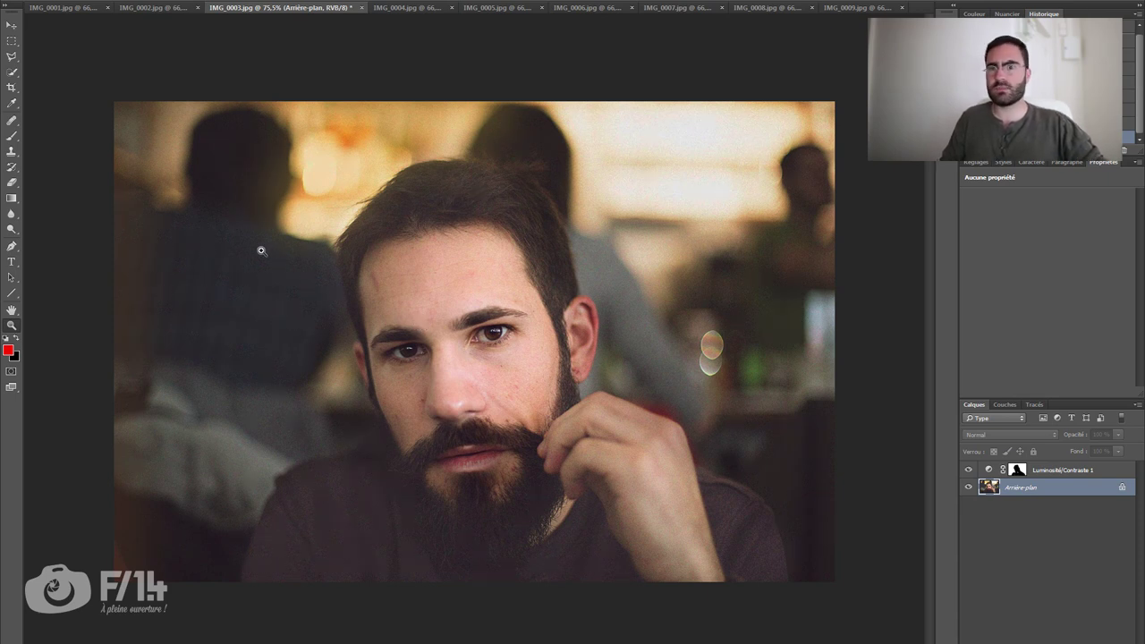
# Compare IMG_0004.jpg with IMG_0003.jpg, ending on IMG_0004.jpg
pyautogui.hotkey('ctrl', 'Tab')
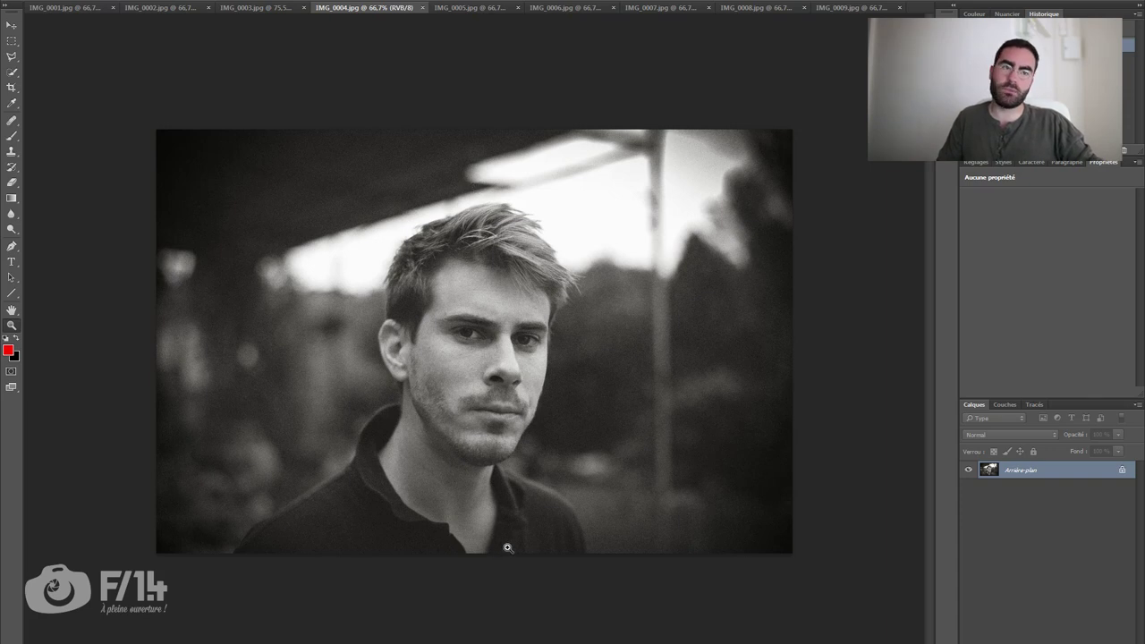
pyautogui.click(290, 8)
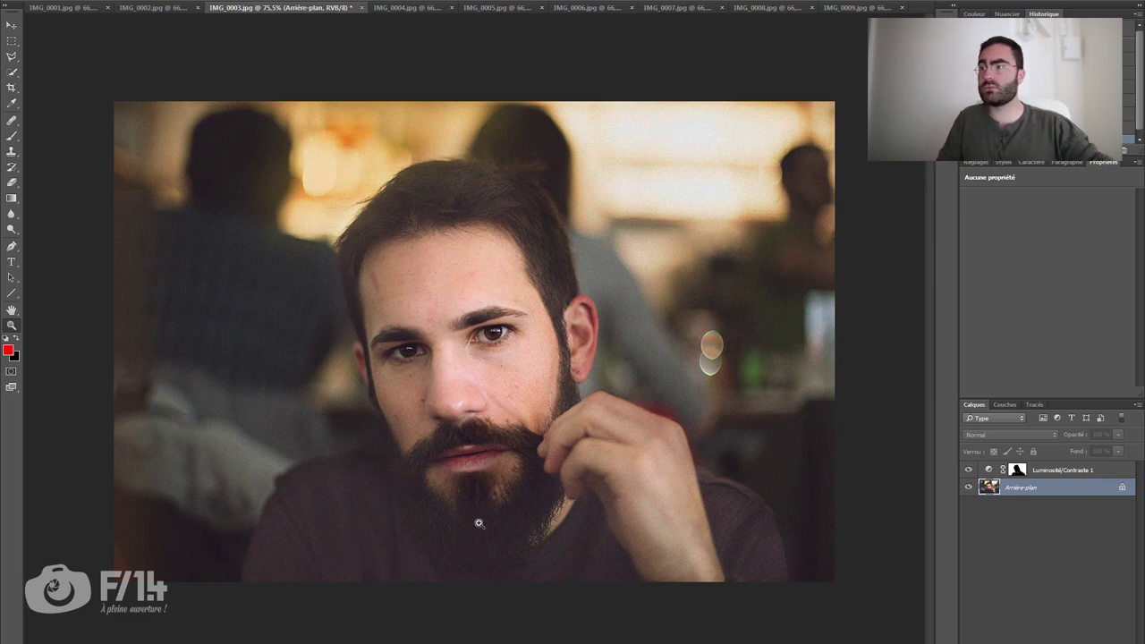
pyautogui.click(418, 13)
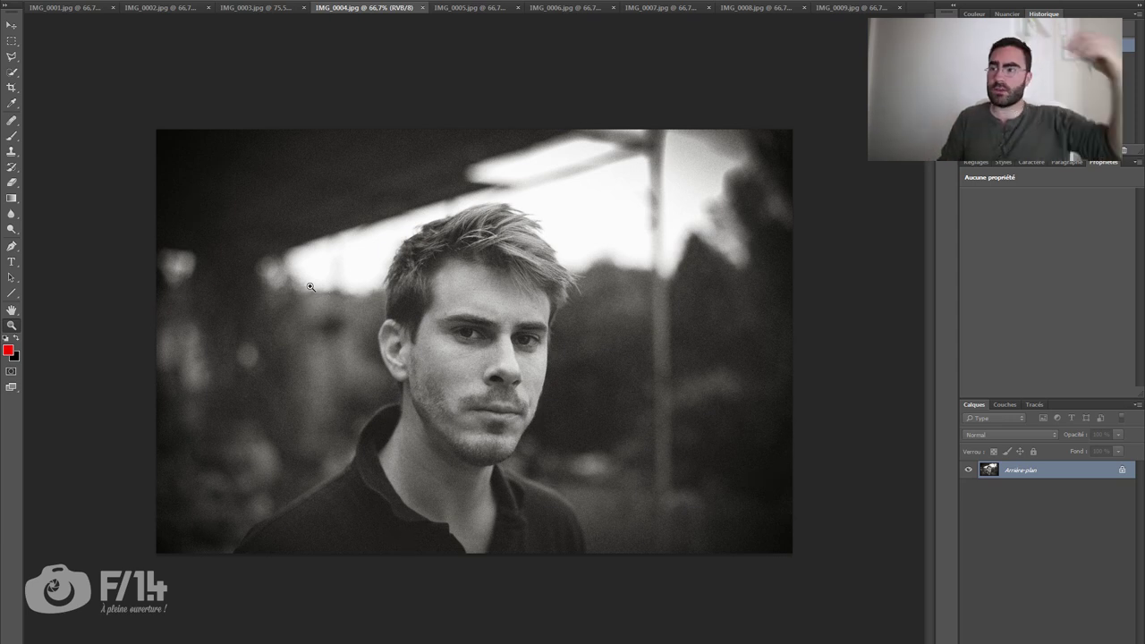
# Try cropping the black-and-white portrait's top edge down to just above the man's hair, and undo the crop
pyautogui.press('c')
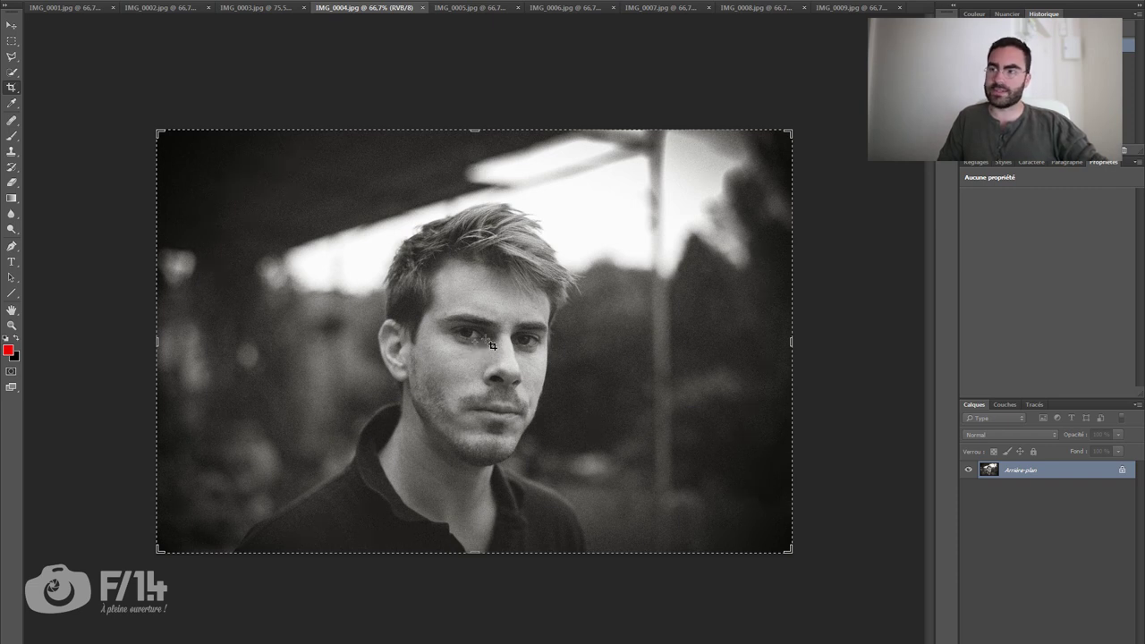
pyautogui.moveTo(475, 132); pyautogui.dragTo(449, 156)
pyautogui.press('Return')
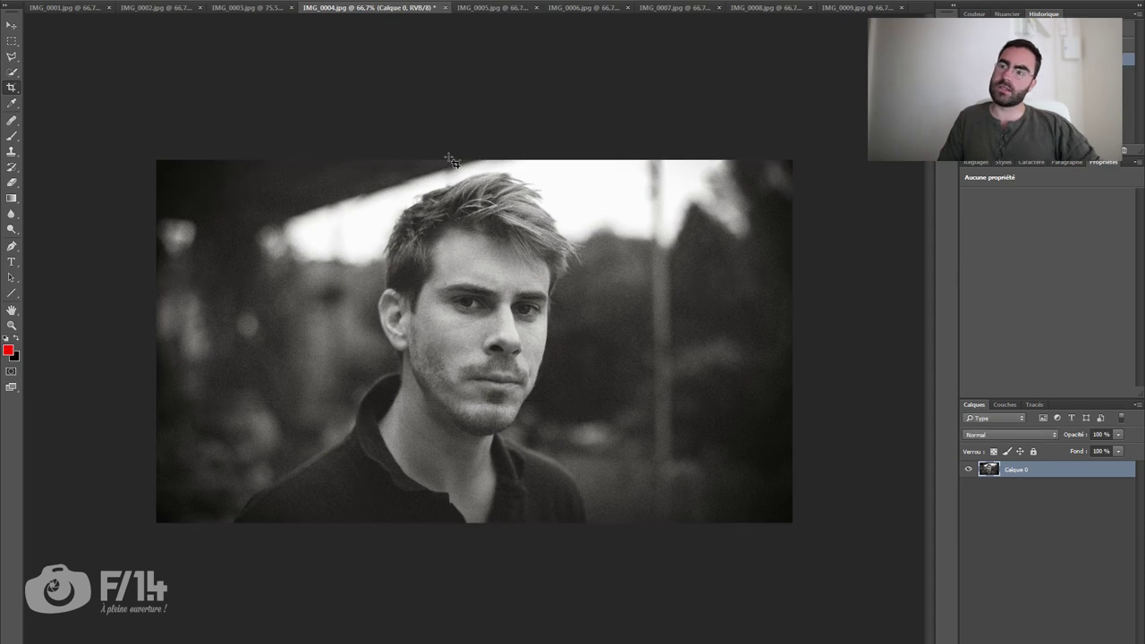
pyautogui.hotkey('ctrl', 'z')
# Fit the black-and-white portrait to the screen and switch to full-screen view
pyautogui.press('b')
pyautogui.keyDown('alt'); pyautogui.rightClick(439, 368); pyautogui.keyUp('alt')
pyautogui.press('z')
pyautogui.moveTo(291, 234)
pyautogui.mouseDown()
pyautogui.moveTo(358, 222)
pyautogui.moveTo(325, 224)
pyautogui.moveTo(347, 164)
pyautogui.mouseUp()
pyautogui.hotkey('ctrl', '0')
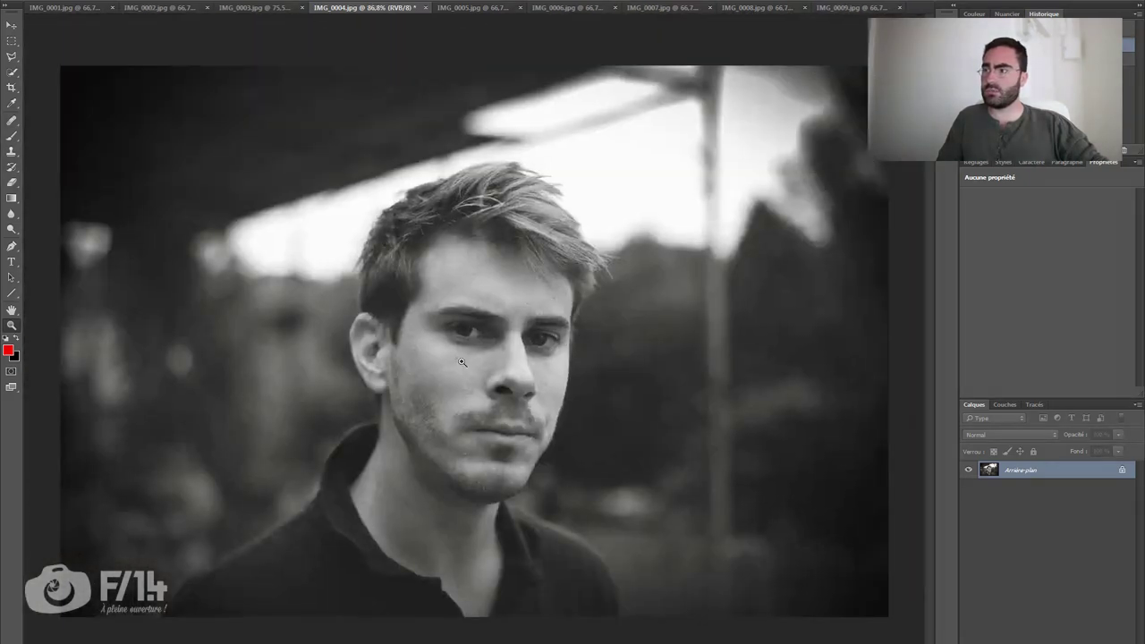
pyautogui.press('f')
pyautogui.moveTo(624, 361)
pyautogui.mouseDown()
pyautogui.moveTo(707, 358)
pyautogui.moveTo(631, 367)
pyautogui.mouseUp()
pyautogui.hotkey('ctrl', '0')
pyautogui.moveTo(569, 347); pyautogui.dragTo(595, 352)
pyautogui.hotkey('ctrl', '0')
pyautogui.moveTo(487, 349); pyautogui.dragTo(514, 355)
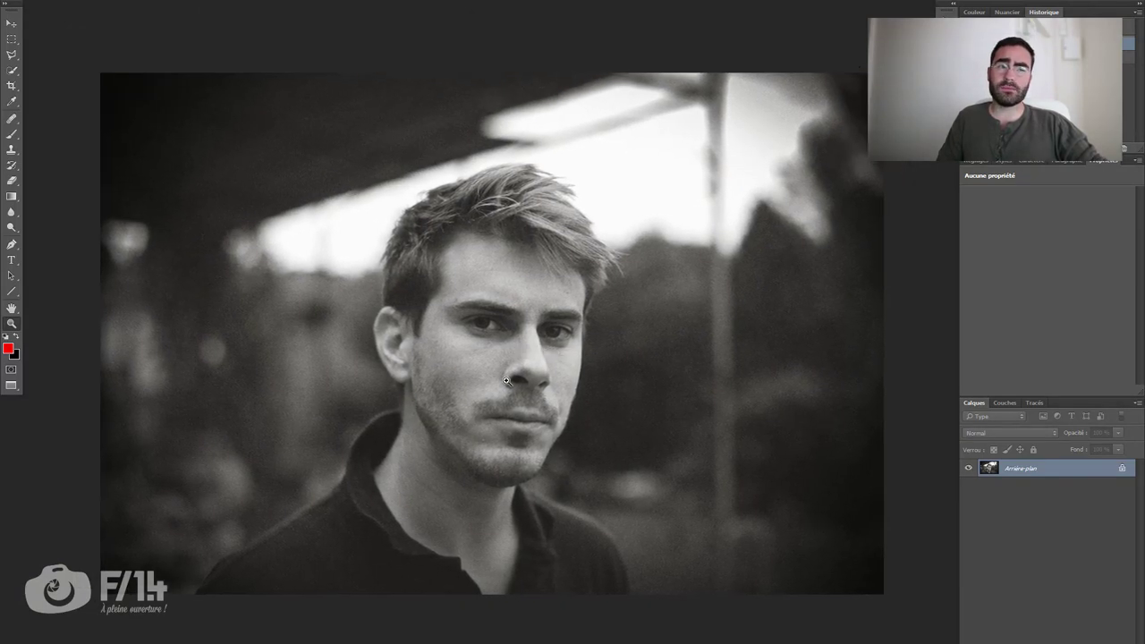
# Add a Curves adjustment layer with a gentle S-curve, setting its upper point to input 153, output 165, and compare before and after
pyautogui.click(1048, 641)
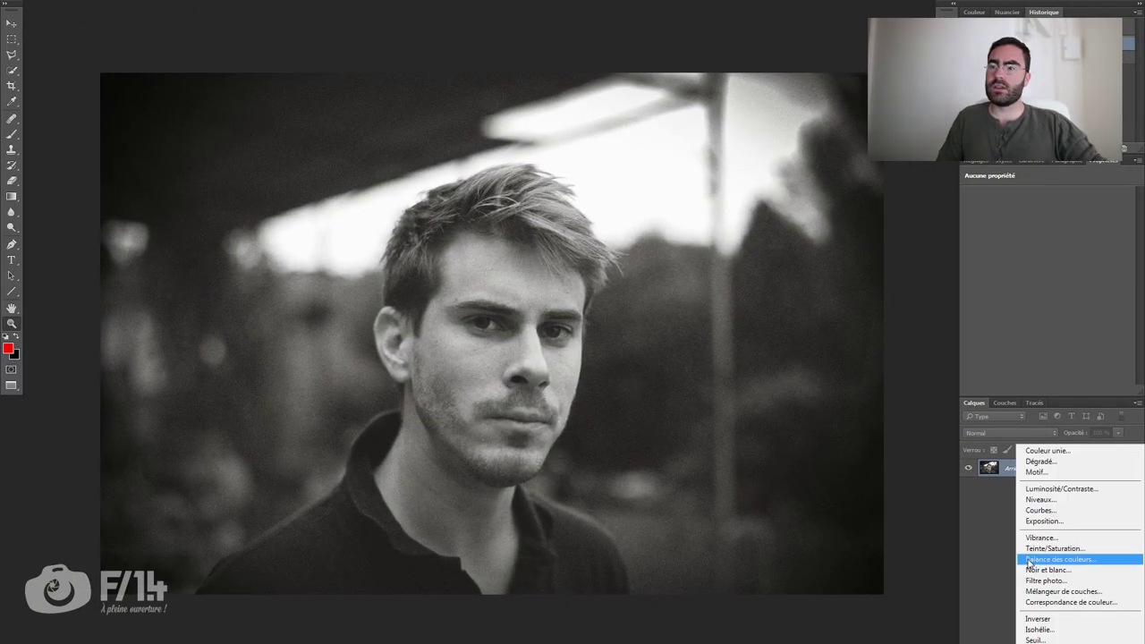
pyautogui.click(1041, 510)
pyautogui.click(1033, 312)
pyautogui.moveTo(1073, 272); pyautogui.dragTo(1070, 266)
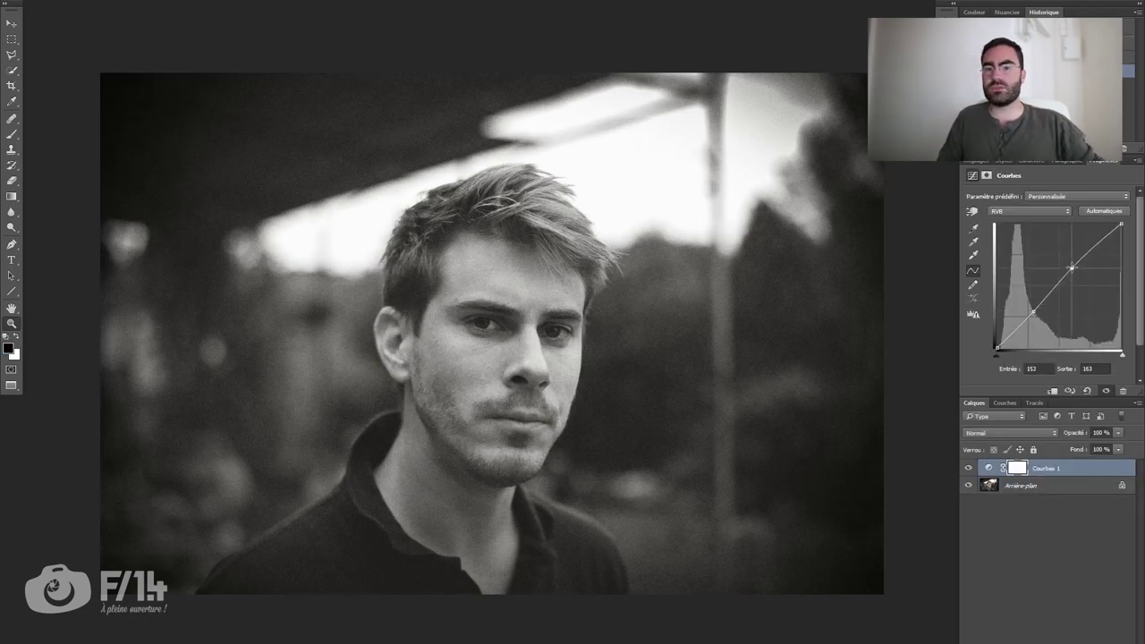
pyautogui.moveTo(1034, 312); pyautogui.dragTo(1037, 313)
pyautogui.click(1073, 267)
pyautogui.click(968, 468)
pyautogui.click(968, 468)
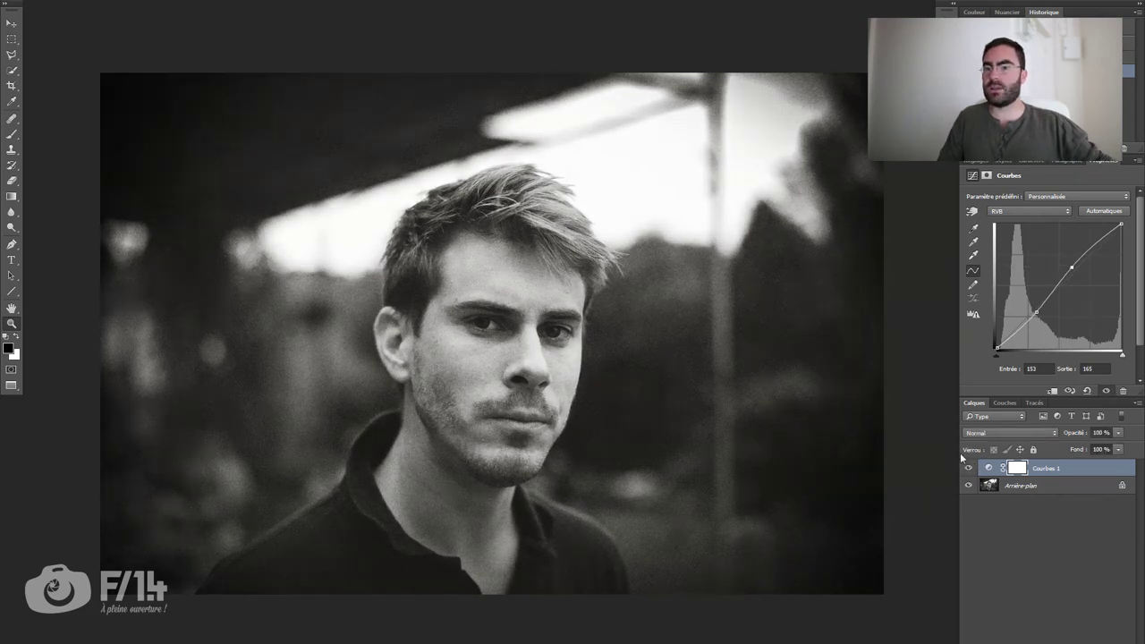
pyautogui.click(533, 429)
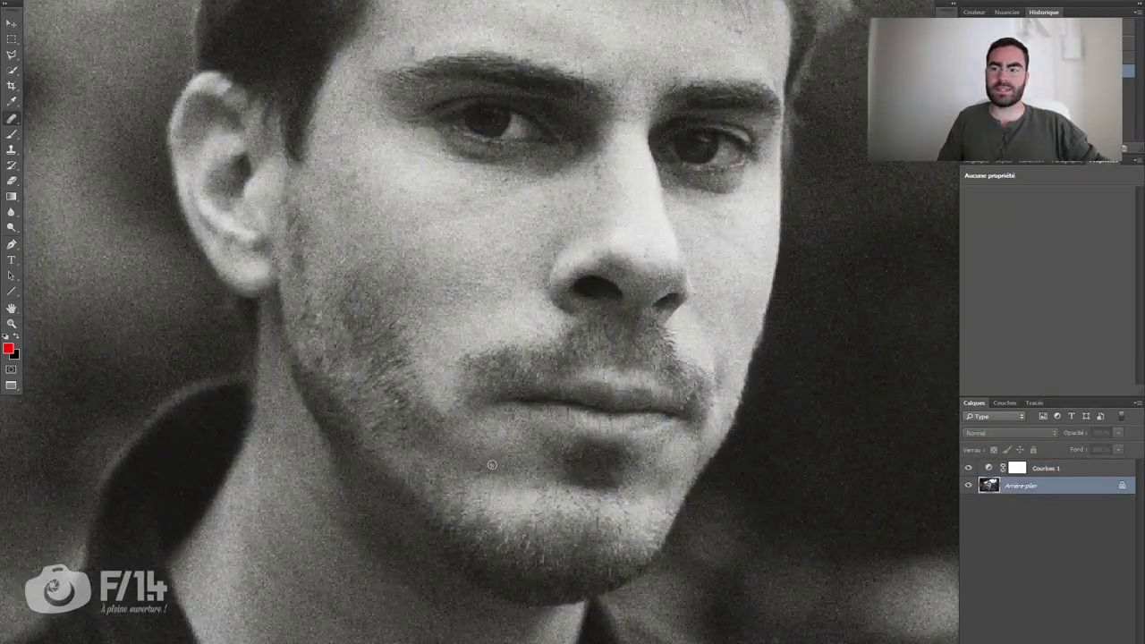
pyautogui.click(492, 466)
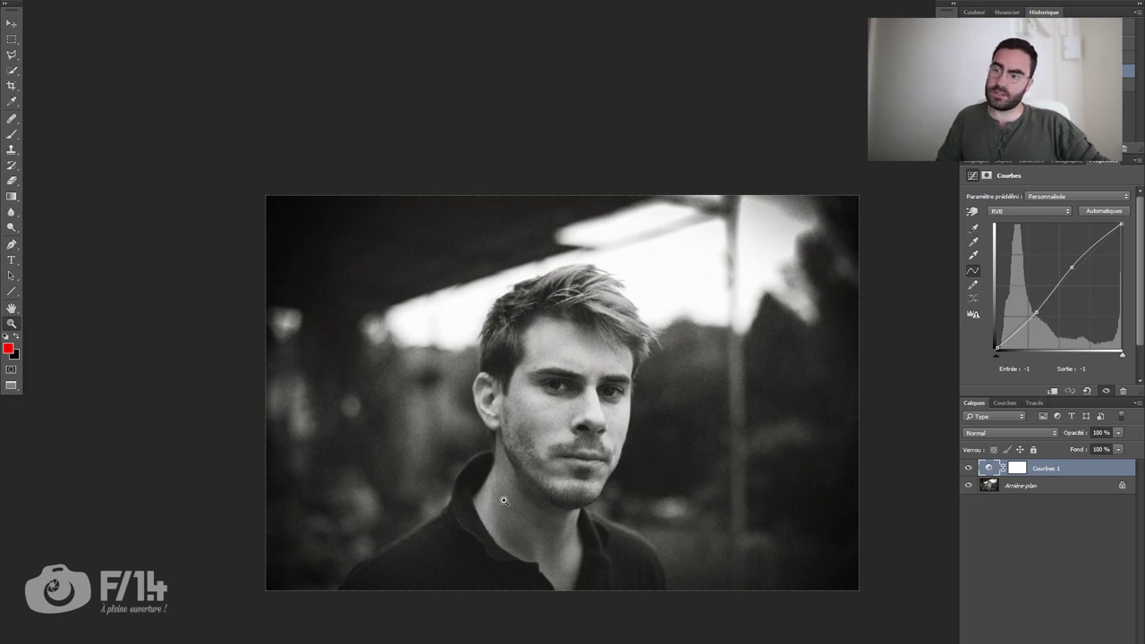
# Heal the small spot just above the man's eyebrow on the Arrière-plan layer
pyautogui.press('j')
pyautogui.moveTo(625, 372)
pyautogui.mouseDown()
pyautogui.moveTo(673, 372)
pyautogui.moveTo(471, 352)
pyautogui.mouseUp()
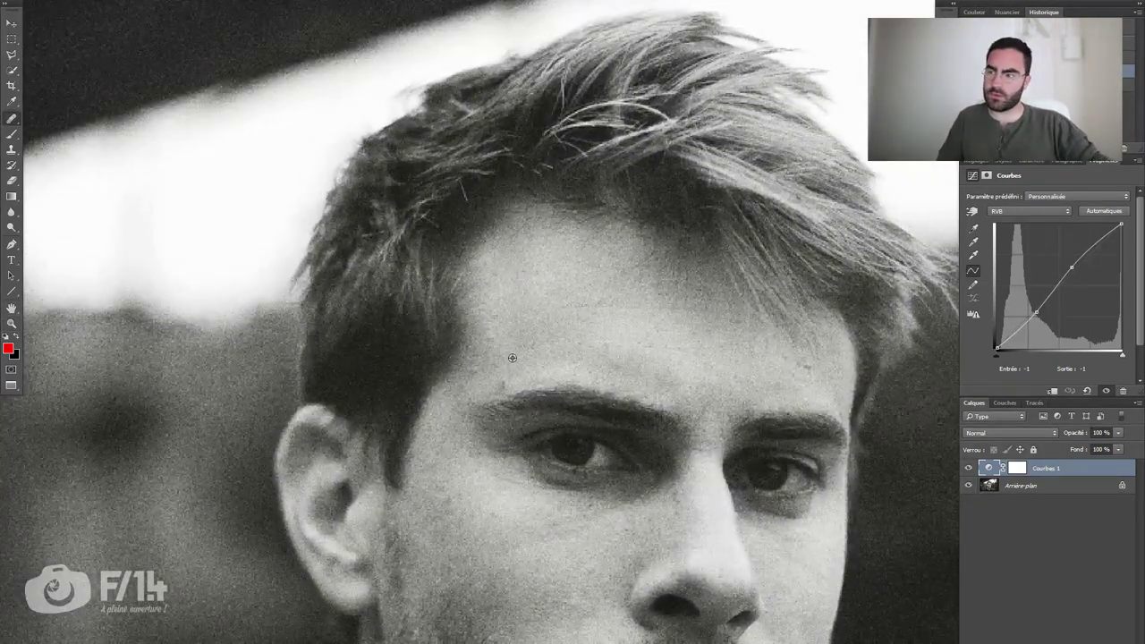
pyautogui.click(507, 377)
pyautogui.press('Return')
pyautogui.click(1071, 485)
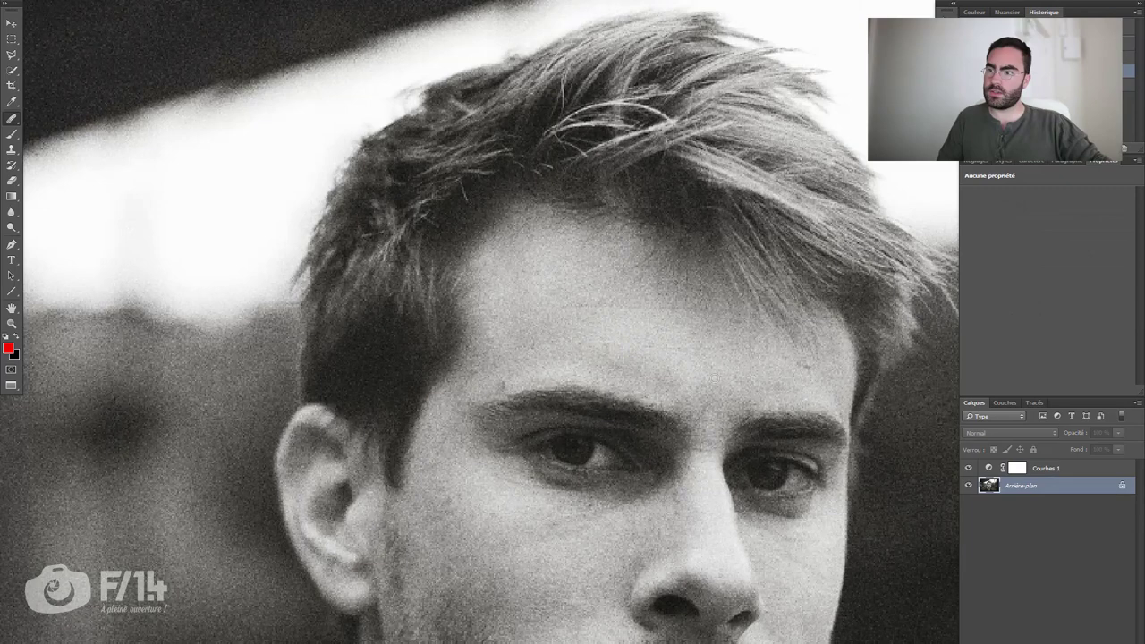
pyautogui.moveTo(504, 382); pyautogui.dragTo(507, 386)
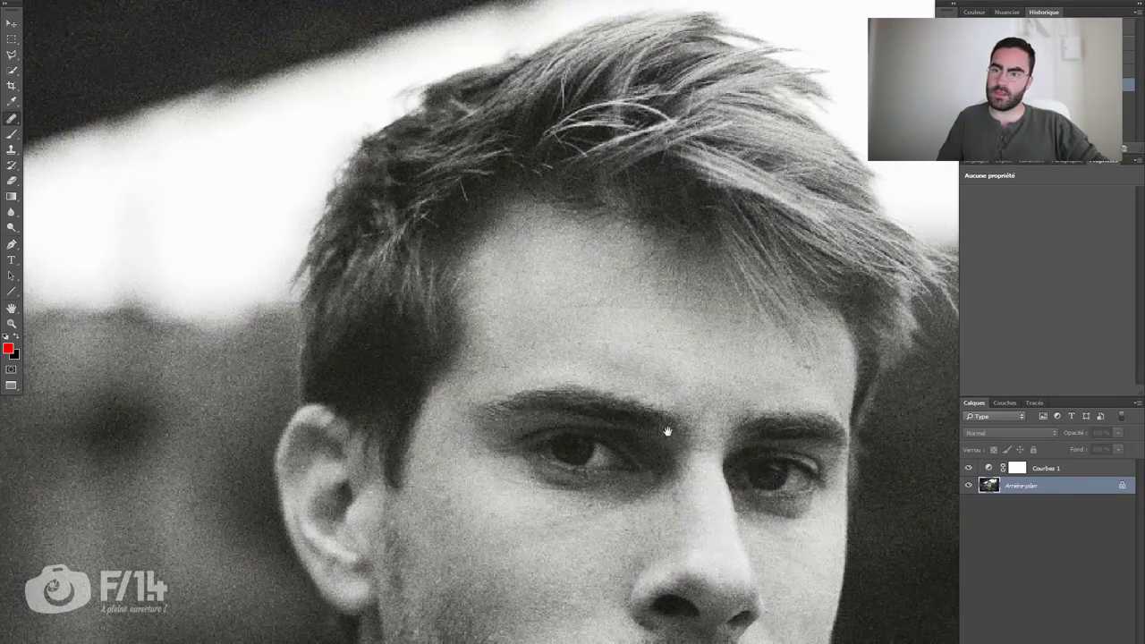
# Heal the remaining small blemishes on the man's cheek, and view the whole portrait again
pyautogui.moveTo(668, 432); pyautogui.dragTo(639, 421)
pyautogui.moveTo(599, 573); pyautogui.dragTo(637, 352)
pyautogui.click(591, 535)
pyautogui.click(580, 367)
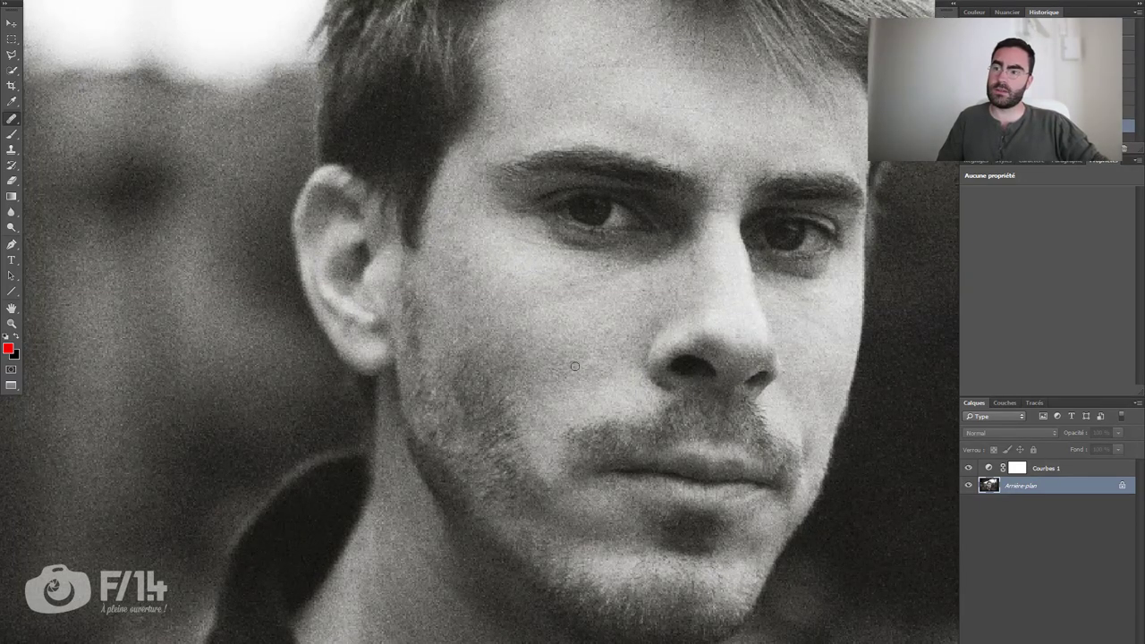
pyautogui.press('z')
pyautogui.keyDown('alt'); pyautogui.click(615, 421); pyautogui.keyUp('alt')
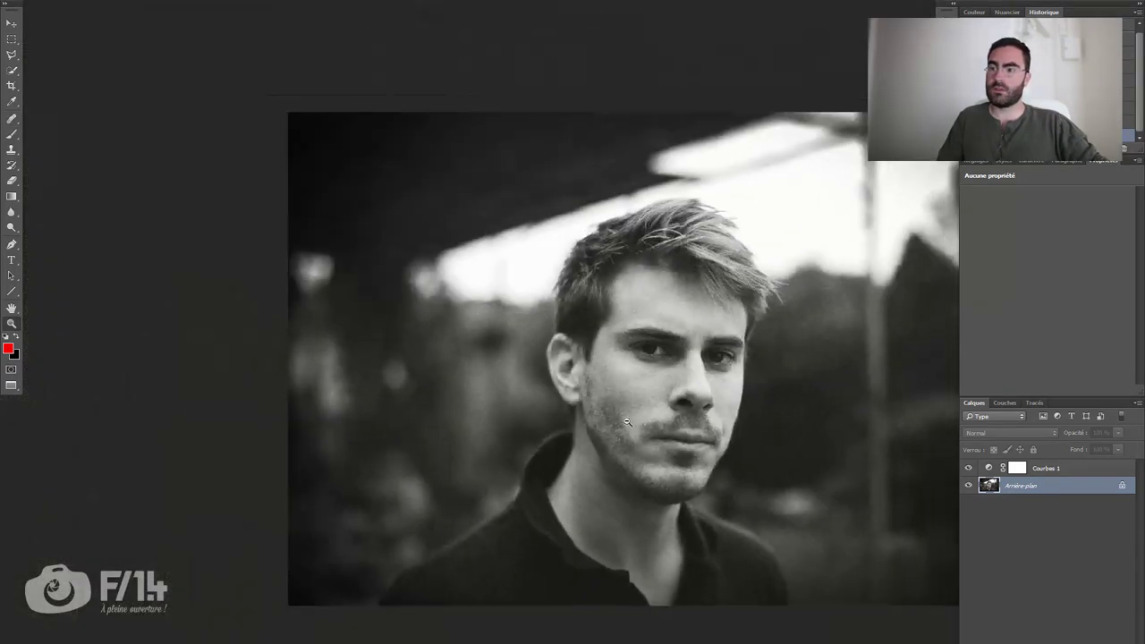
pyautogui.moveTo(611, 434); pyautogui.dragTo(563, 418)
pyautogui.click(660, 416)
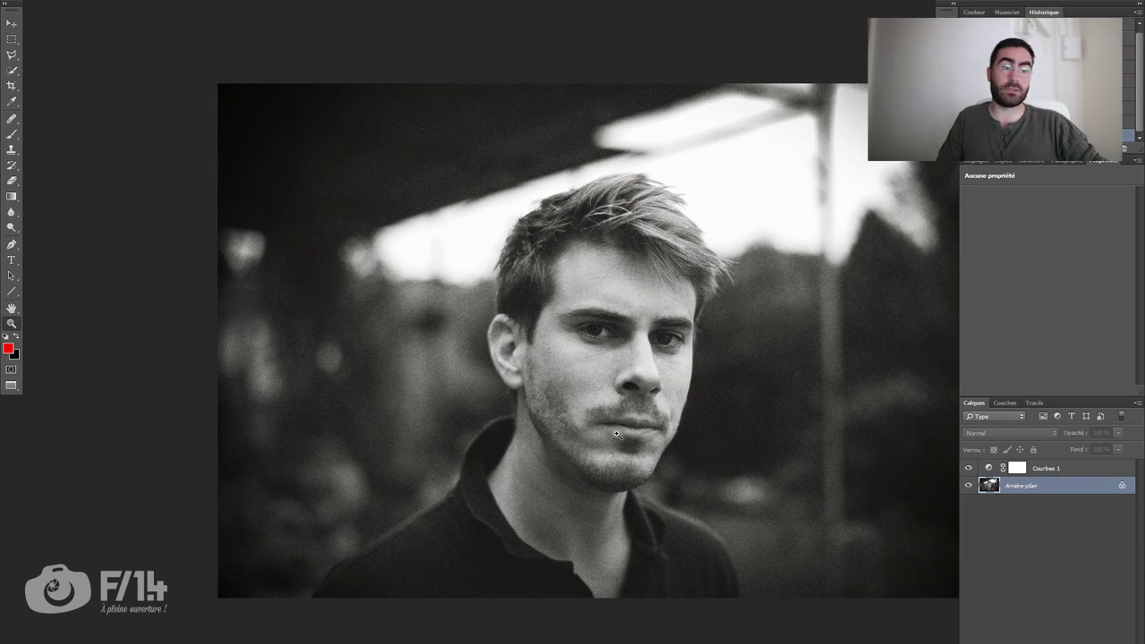
pyautogui.moveTo(615, 433); pyautogui.dragTo(607, 433)
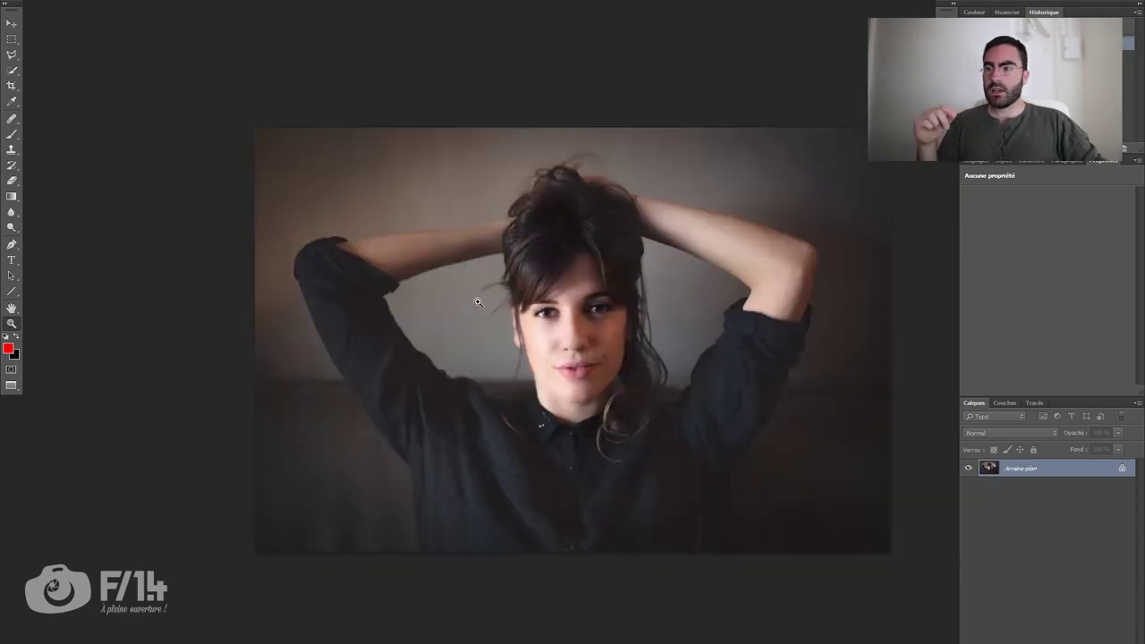
# Fit the photo of the woman with raised arms to the screen and reduce the Brush tool's size by three increments
pyautogui.hotkey('ctrl', '0')
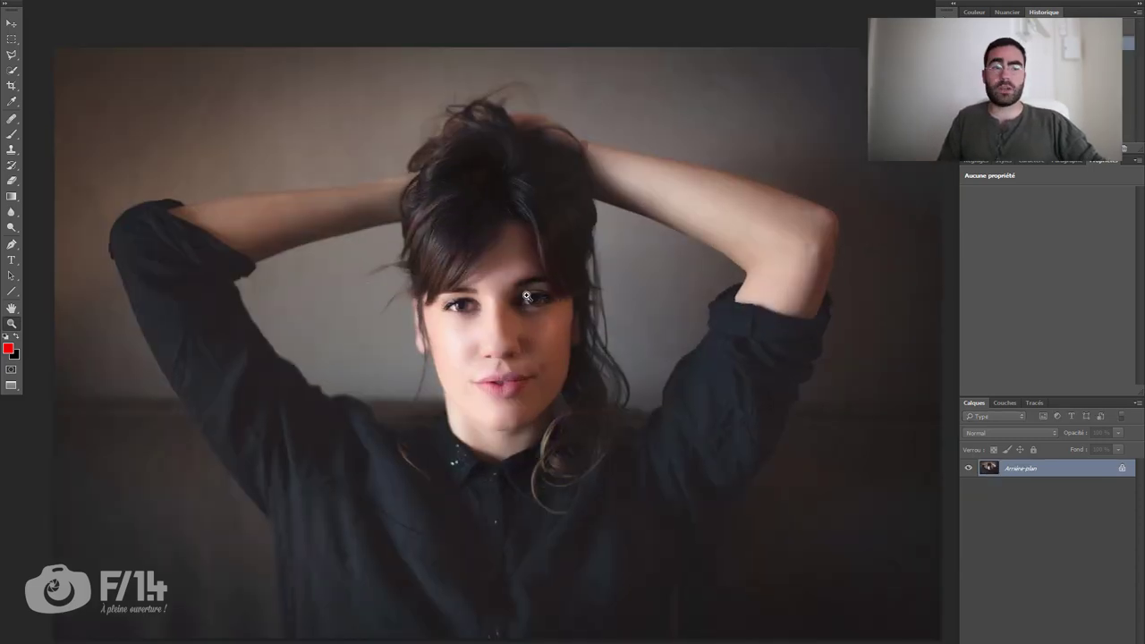
pyautogui.press('b')
pyautogui.press('[')
pyautogui.press('[')
pyautogui.press('[')
pyautogui.press('[')
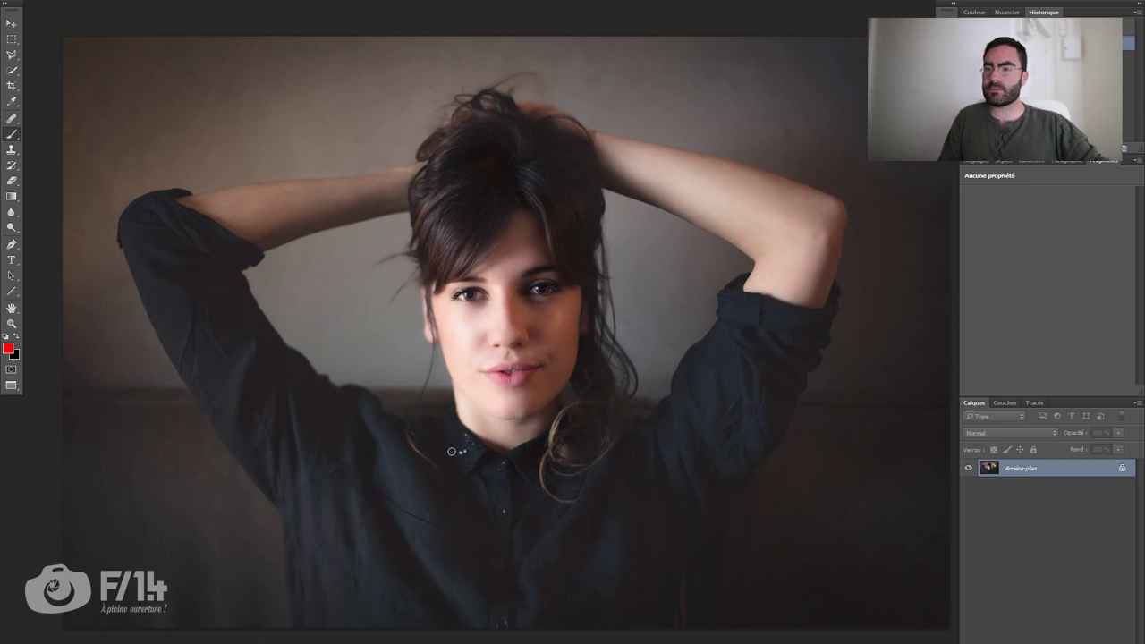